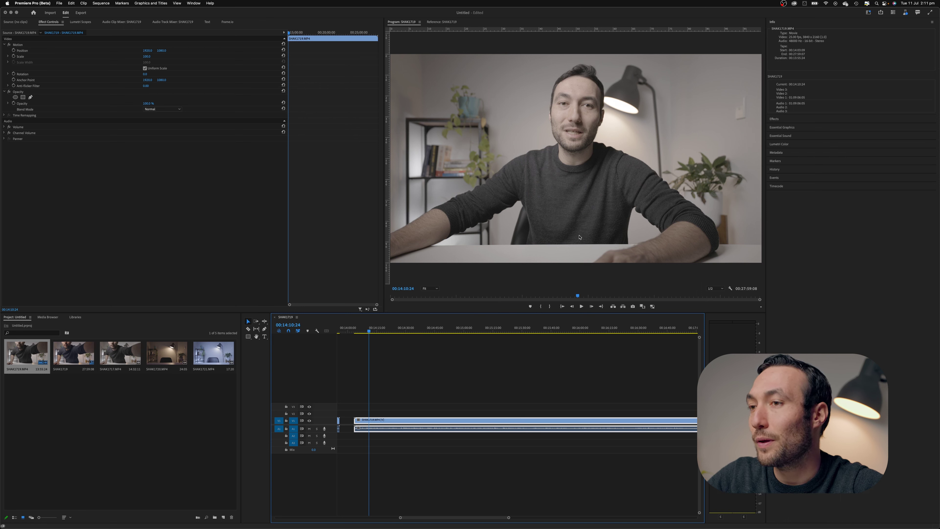
# Place the blue-toned clip and the dark lamp-lit clip on the timeline one after the other, beyond the two long clips.
pyautogui.click(232, 365)
pyautogui.scroll(-2, 424, 381)
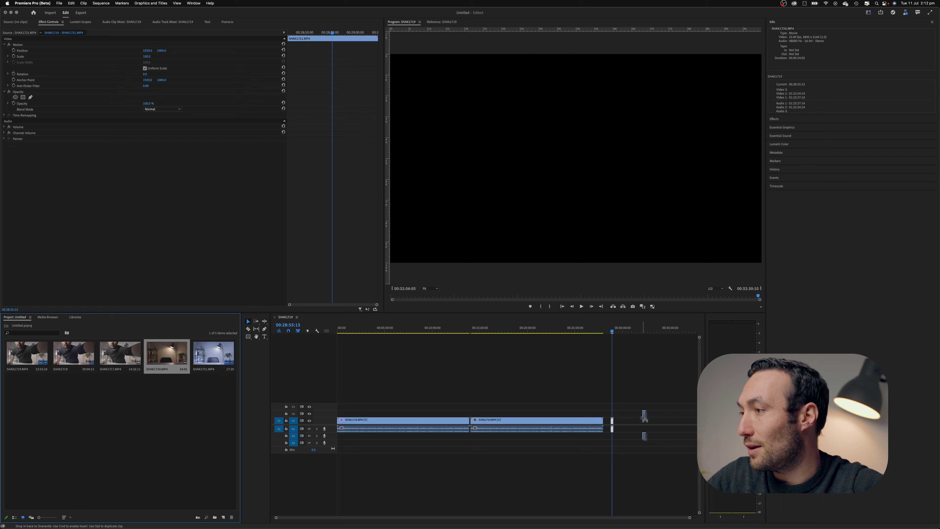
pyautogui.moveTo(645, 415); pyautogui.dragTo(620, 425)
pyautogui.click(621, 333)
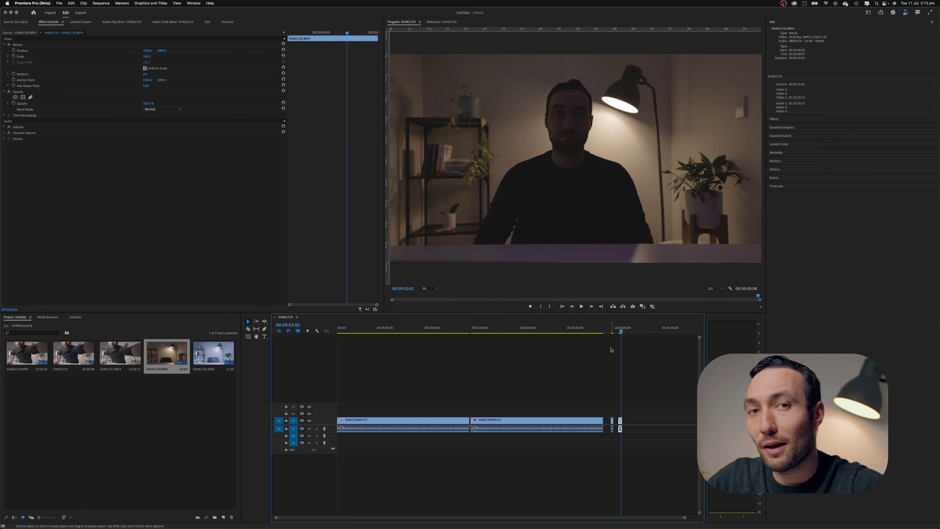
# Scrub through the second long clip and park the playhead near its end at 00:27:26:13.
pyautogui.click(607, 354)
pyautogui.click(504, 331)
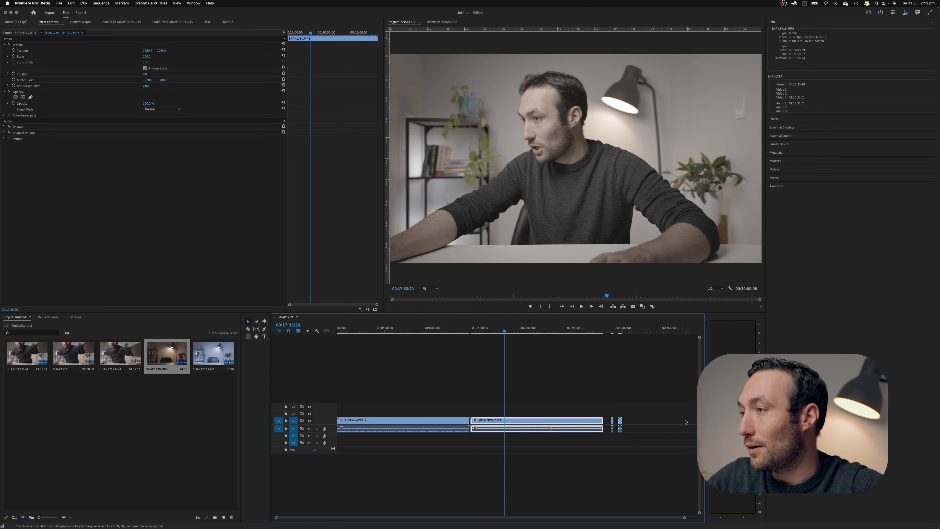
pyautogui.scroll(5, 520, 390)
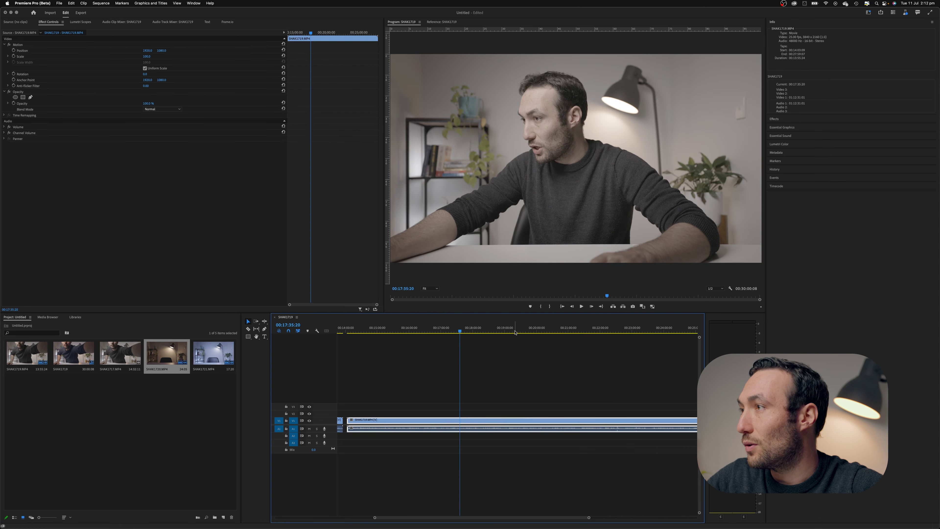
pyautogui.click(387, 330)
pyautogui.moveTo(388, 330); pyautogui.dragTo(368, 332)
pyautogui.press('-')
pyautogui.click(567, 332)
pyautogui.moveTo(568, 333); pyautogui.dragTo(597, 333)
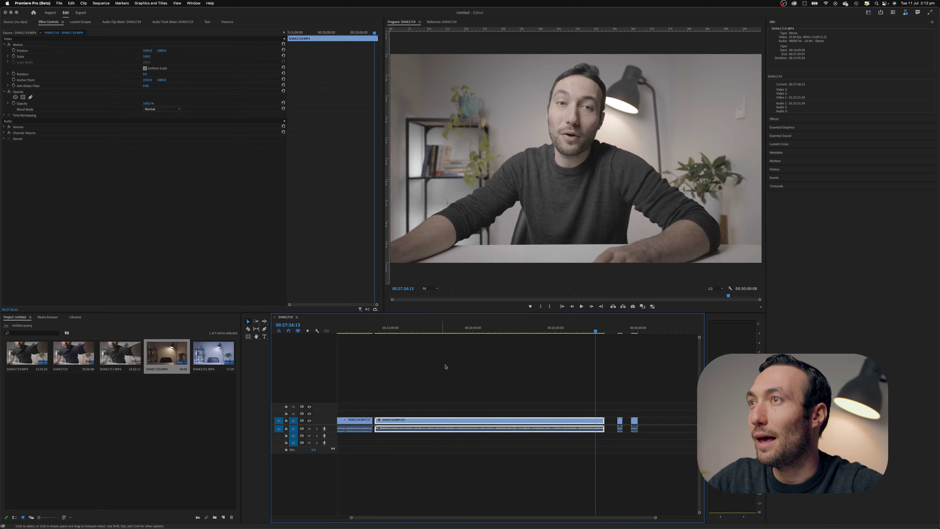
# Display the Lumetri Scopes and switch to the Color workspace.
pyautogui.click(192, 3)
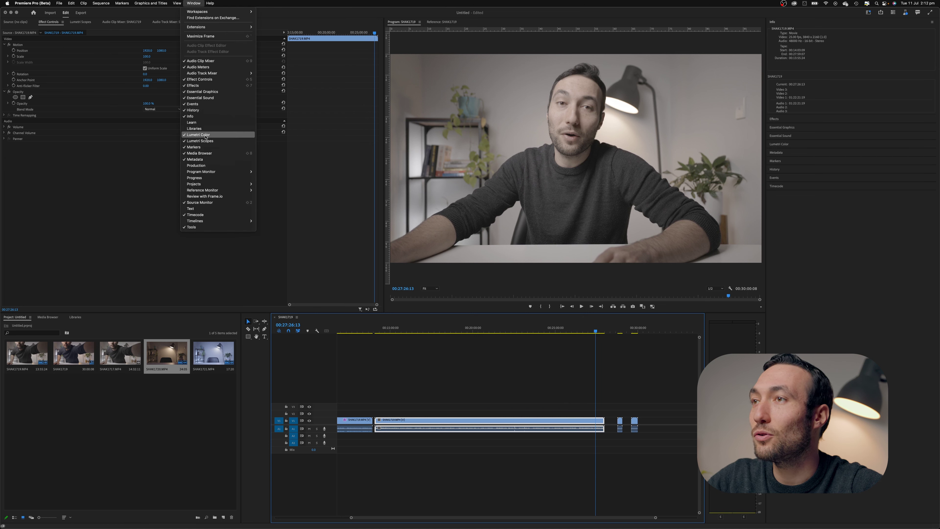
pyautogui.click(200, 141)
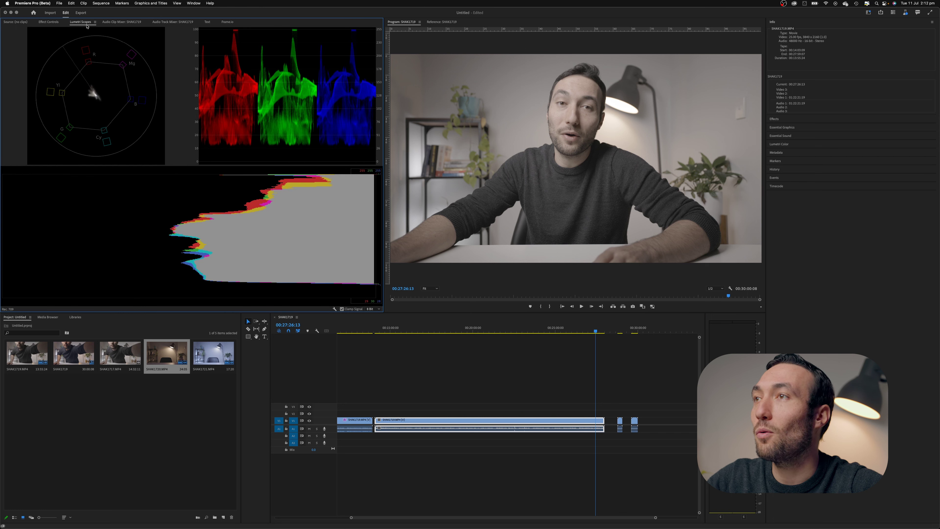
pyautogui.click(193, 3)
pyautogui.moveTo(193, 12)
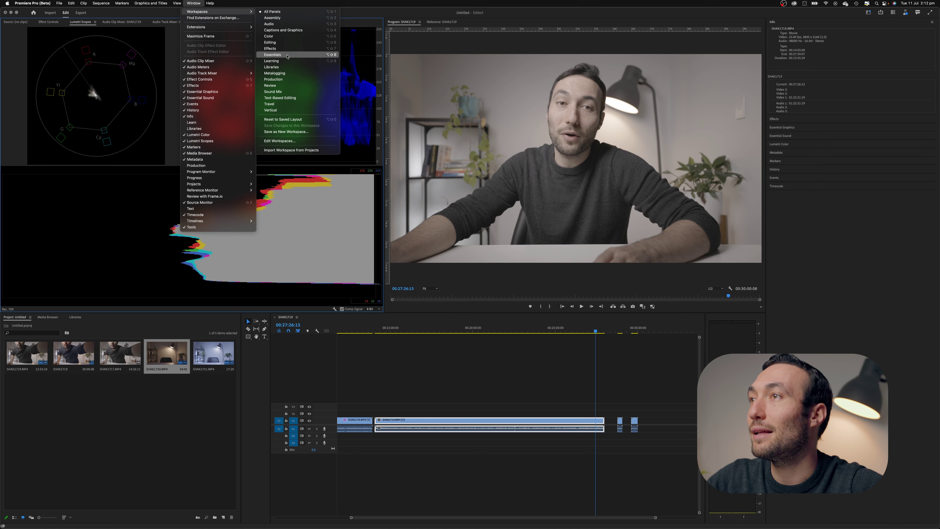
pyautogui.click(284, 36)
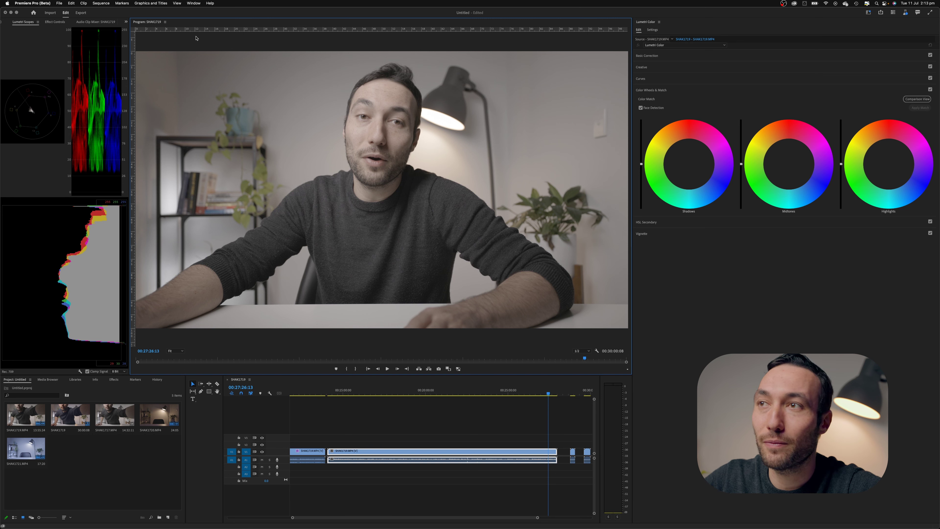
# Enlarge the scopes area and add the RGB waveform to the displayed scopes.
pyautogui.moveTo(129, 40); pyautogui.dragTo(408, 66)
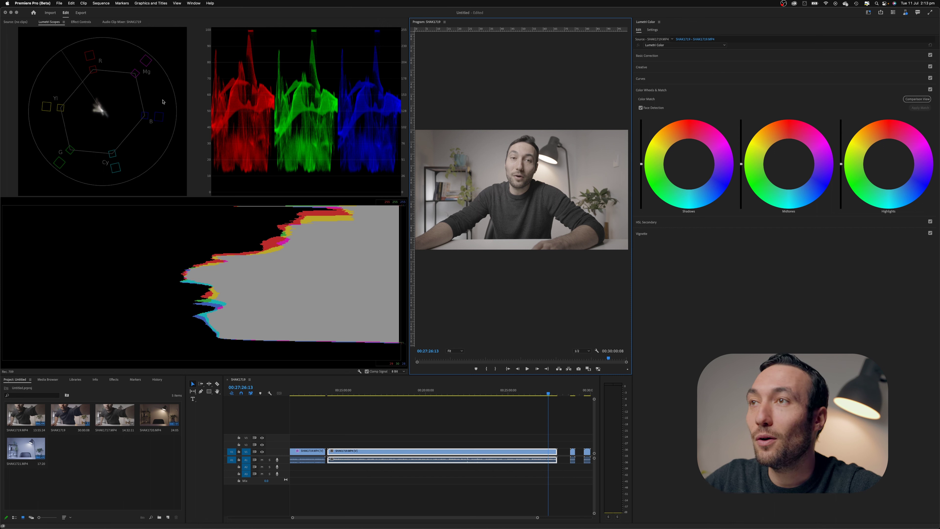
pyautogui.rightClick(190, 165)
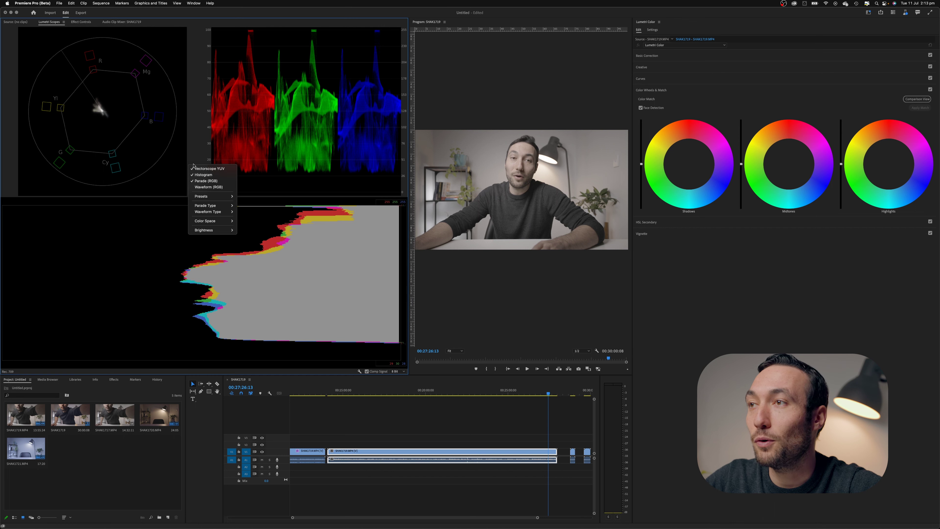
pyautogui.click(215, 187)
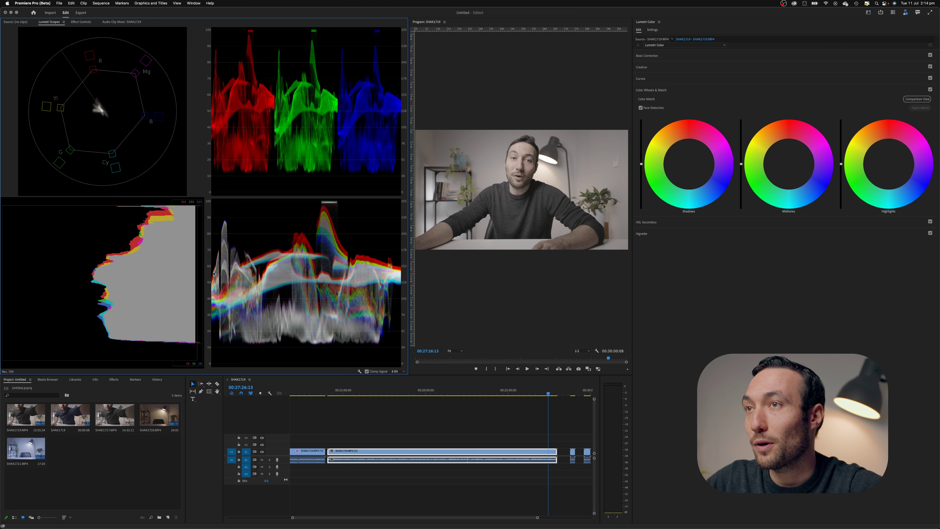
# Hide the vectorscope and the RGB parade, keeping the histogram and RGB waveform in the scopes.
pyautogui.rightClick(266, 239)
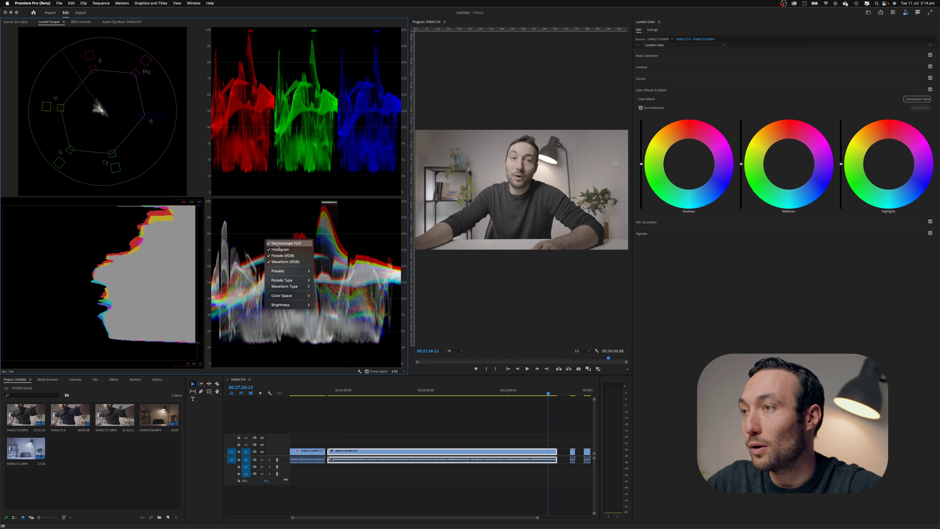
pyautogui.click(249, 257)
pyautogui.rightClick(249, 253)
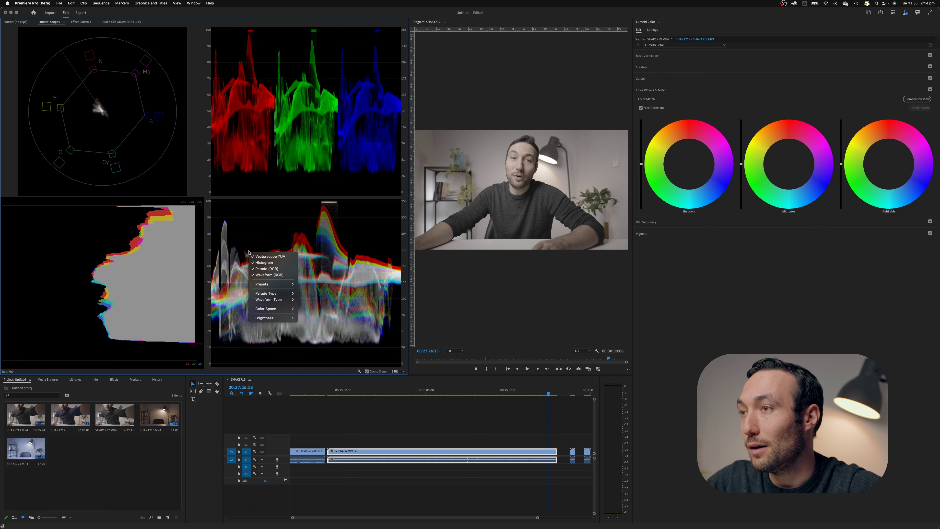
pyautogui.click(270, 270)
pyautogui.rightClick(267, 244)
pyautogui.click(292, 249)
pyautogui.rightClick(221, 241)
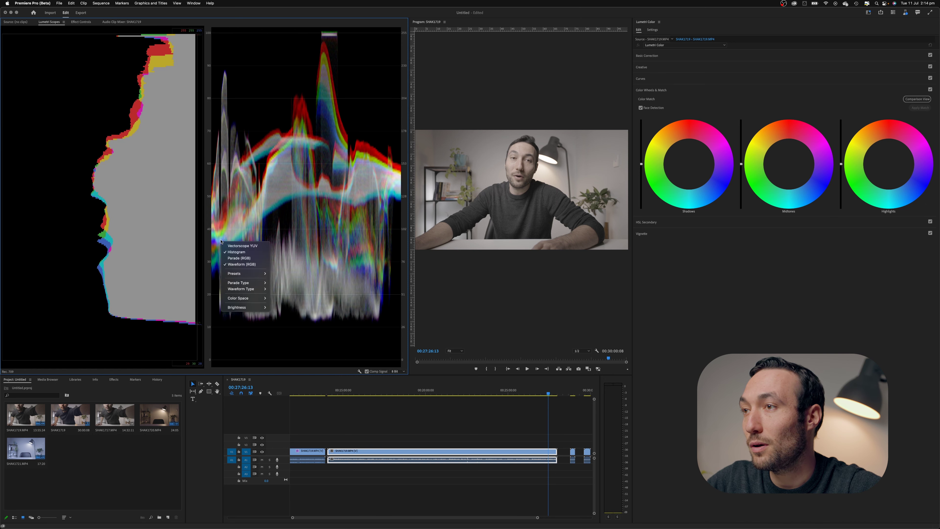
pyautogui.click(243, 264)
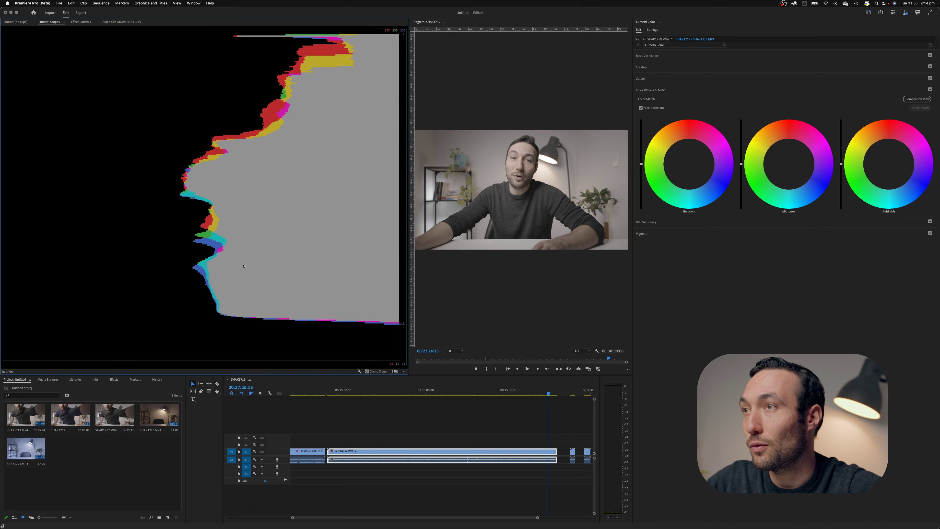
pyautogui.rightClick(243, 266)
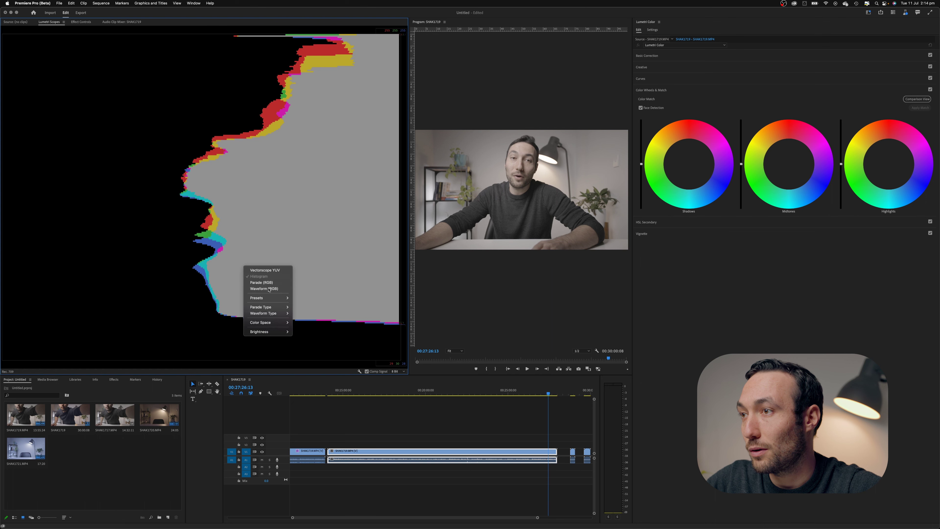
pyautogui.click(264, 289)
# Hide the histogram to leave only the RGB waveform, and widen the program monitor.
pyautogui.rightClick(221, 259)
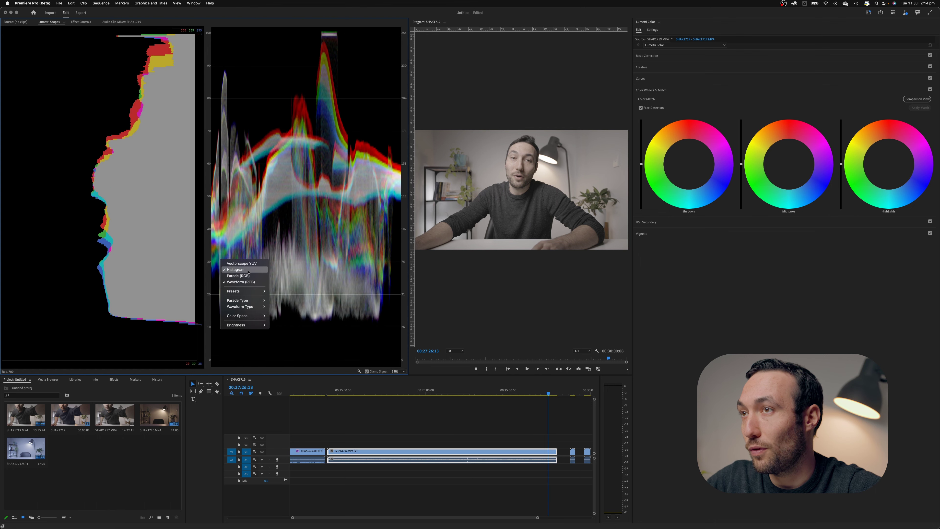
pyautogui.click(248, 272)
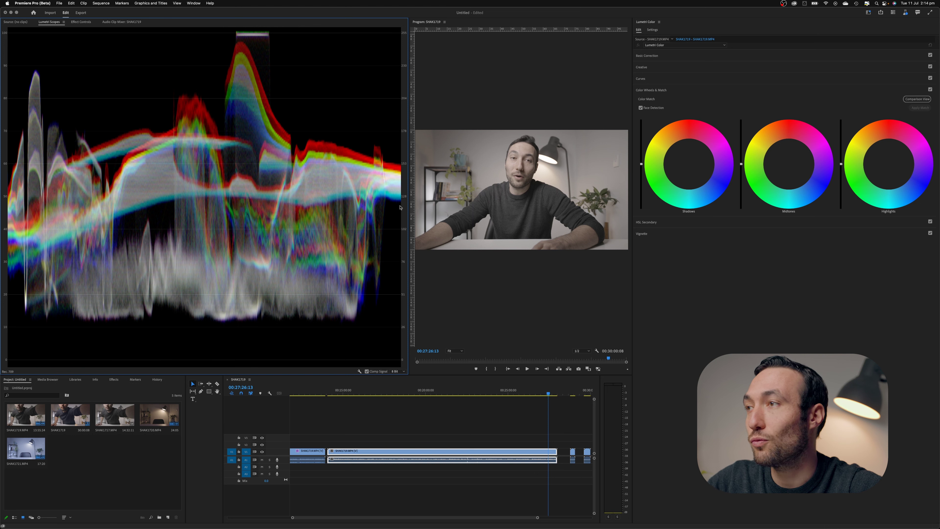
pyautogui.moveTo(632, 185); pyautogui.dragTo(700, 185)
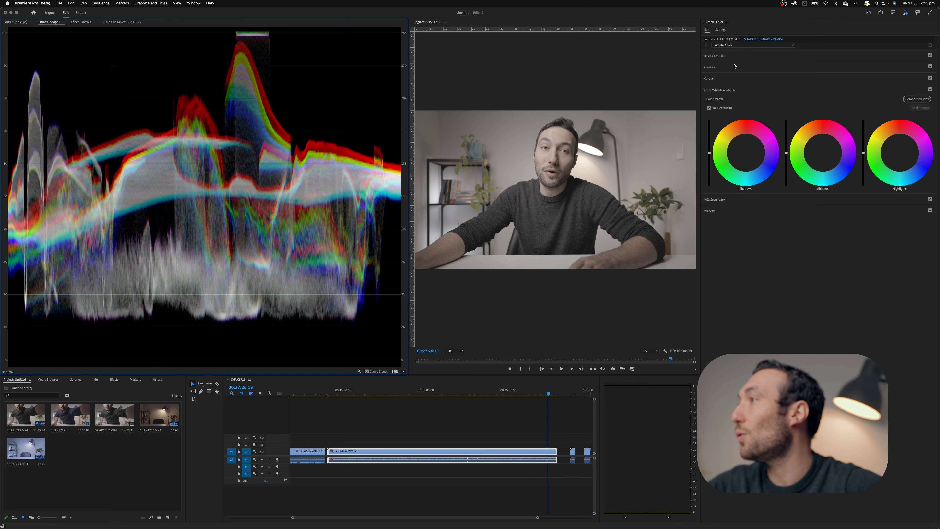
# In Basic Correction, raise the contrast to about 38, lower the blacks to about -34 and reduce the whites slightly to about -1.
pyautogui.click(716, 56)
pyautogui.moveTo(826, 144); pyautogui.dragTo(866, 145)
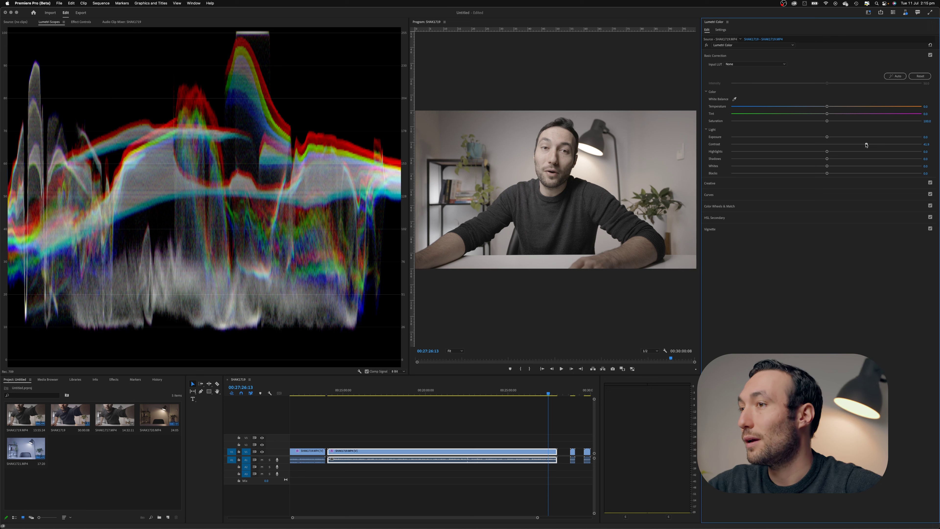
pyautogui.moveTo(866, 145); pyautogui.dragTo(863, 144)
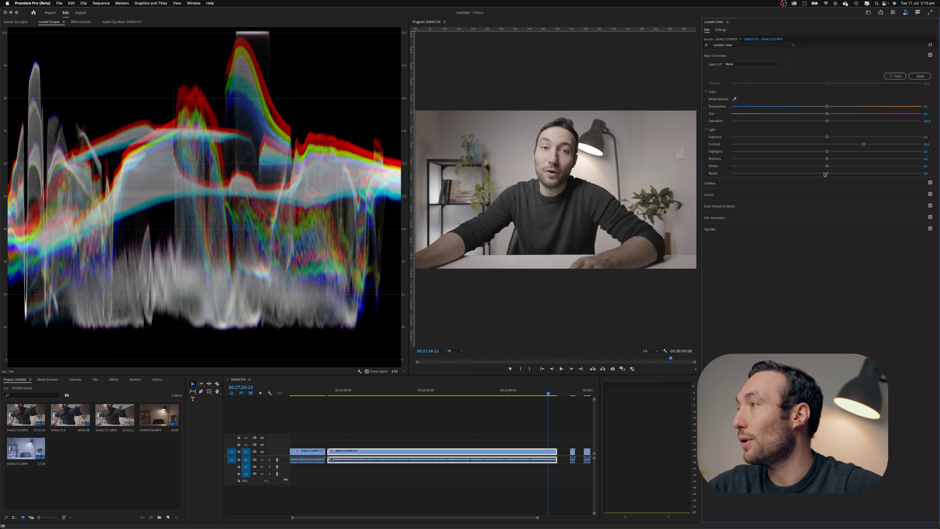
pyautogui.moveTo(826, 174); pyautogui.dragTo(794, 176)
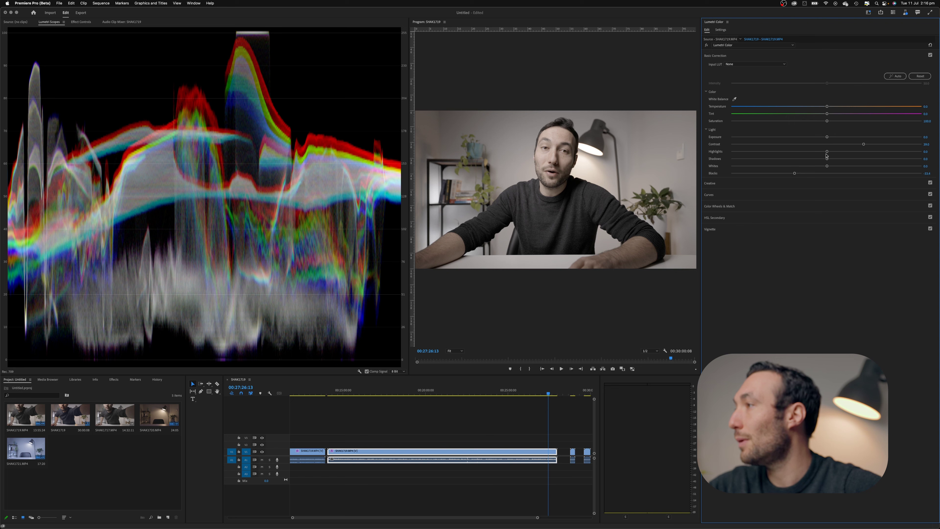
pyautogui.moveTo(826, 166); pyautogui.dragTo(825, 167)
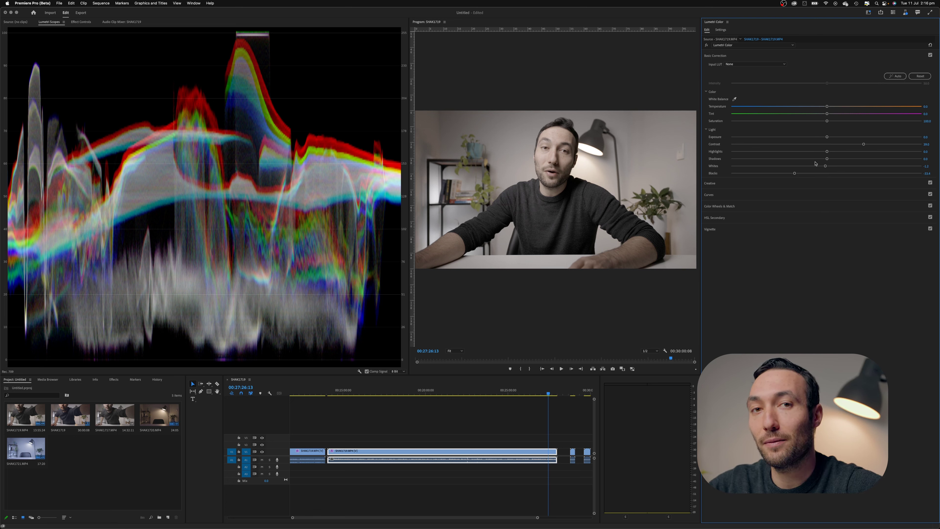
# Replace the RGB waveform with the RGB parade as the only displayed scope.
pyautogui.rightClick(259, 154)
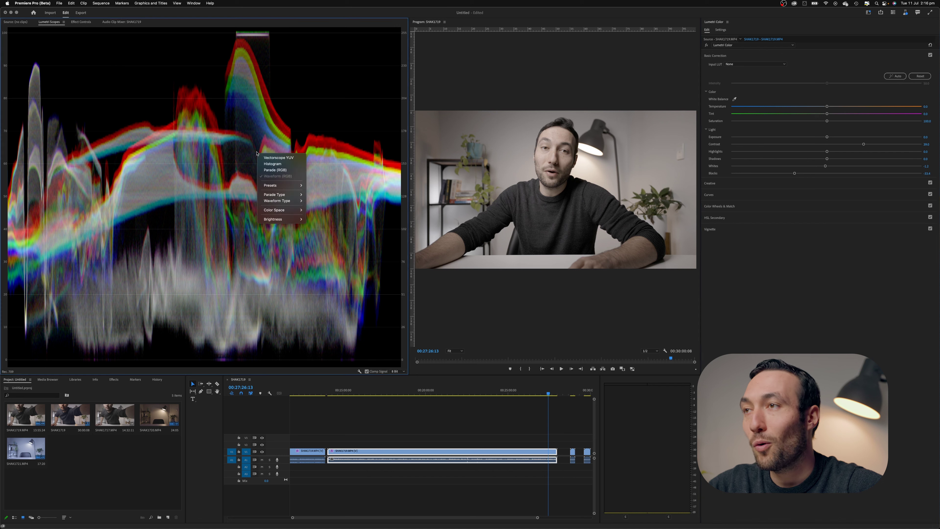
pyautogui.click(278, 170)
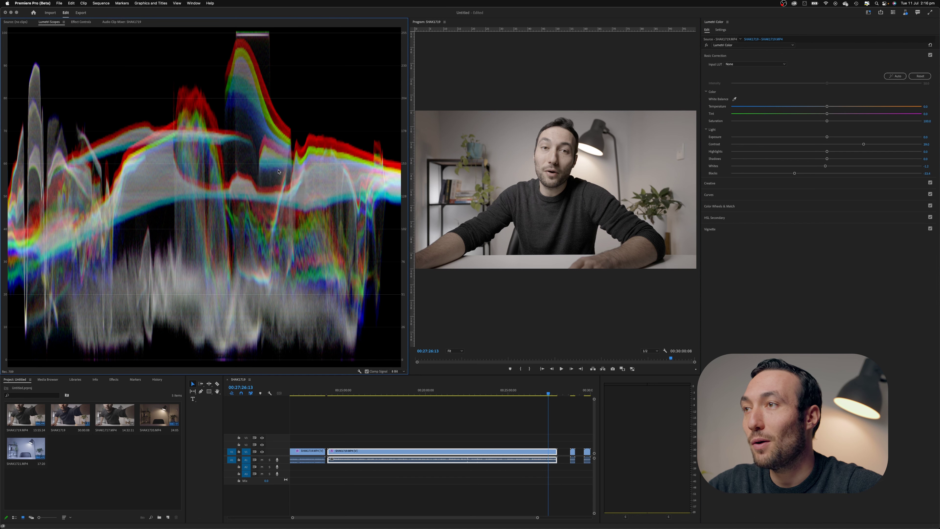
pyautogui.rightClick(187, 152)
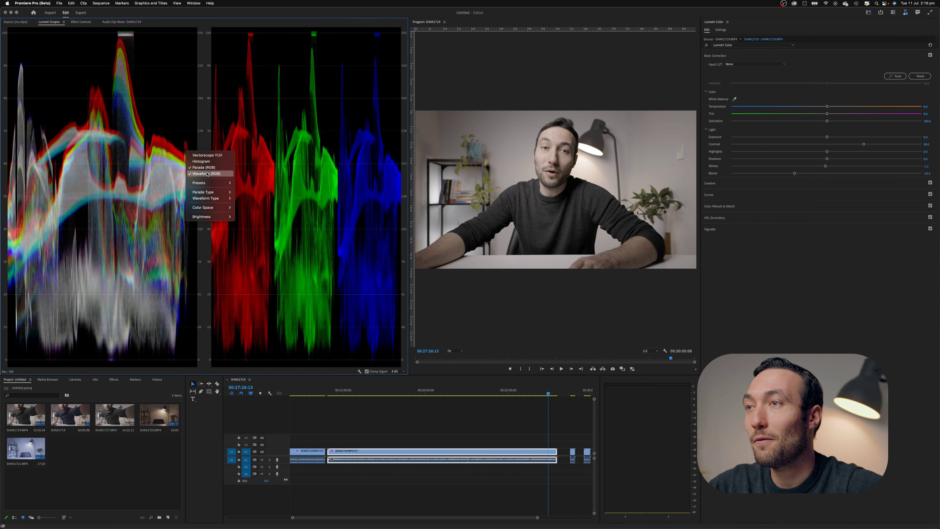
pyautogui.click(207, 174)
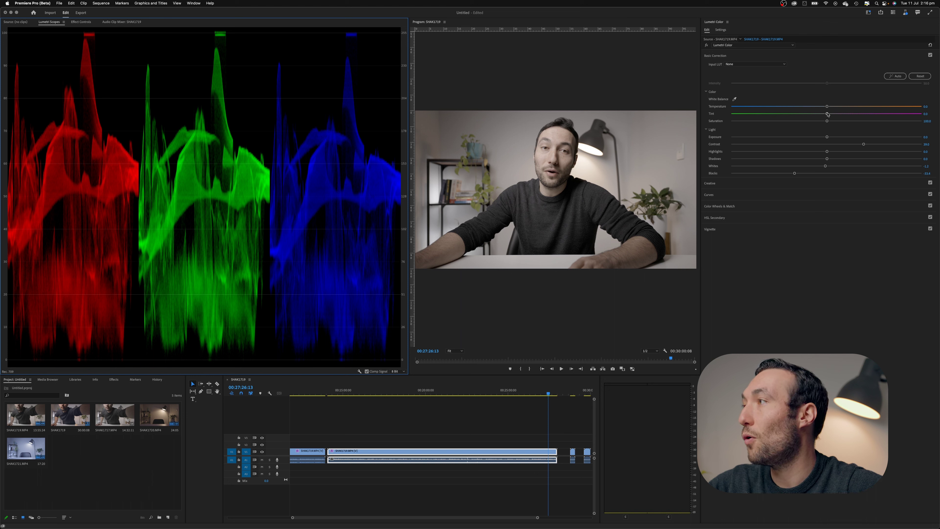
# Try shifting the clip's tint toward green to about -37, and reset it to zero.
pyautogui.moveTo(827, 114); pyautogui.dragTo(792, 114)
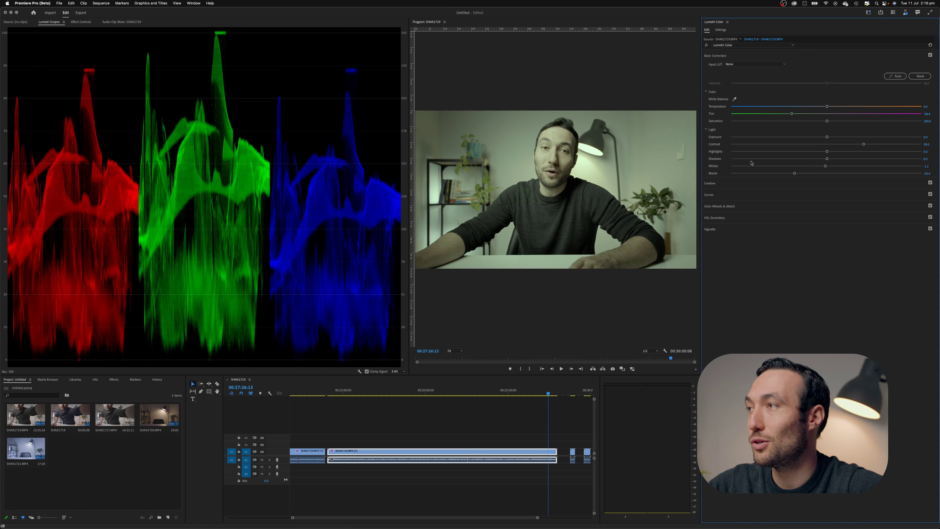
pyautogui.doubleClick(793, 115)
pyautogui.click(675, 138)
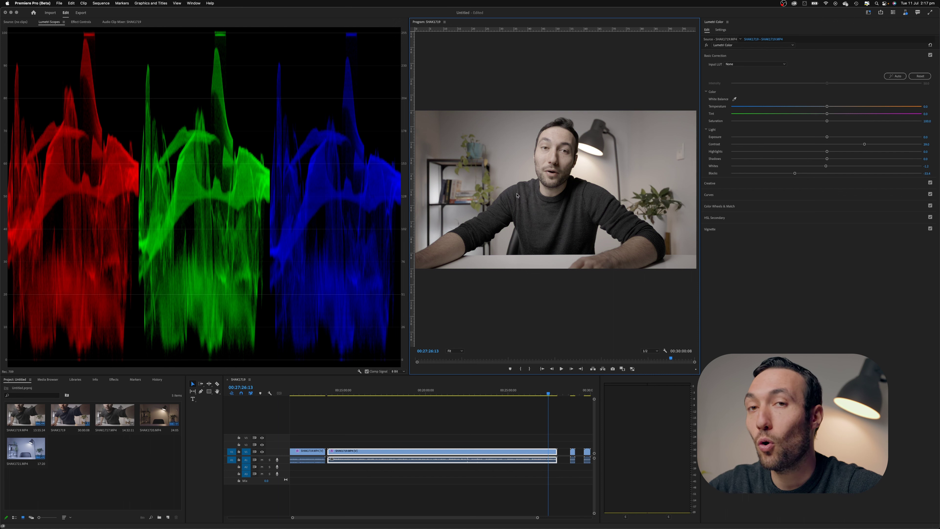
# Add a four-point opacity mask to the clip and shape it around a narrow strip of the white desk in front of the person.
pyautogui.click(86, 23)
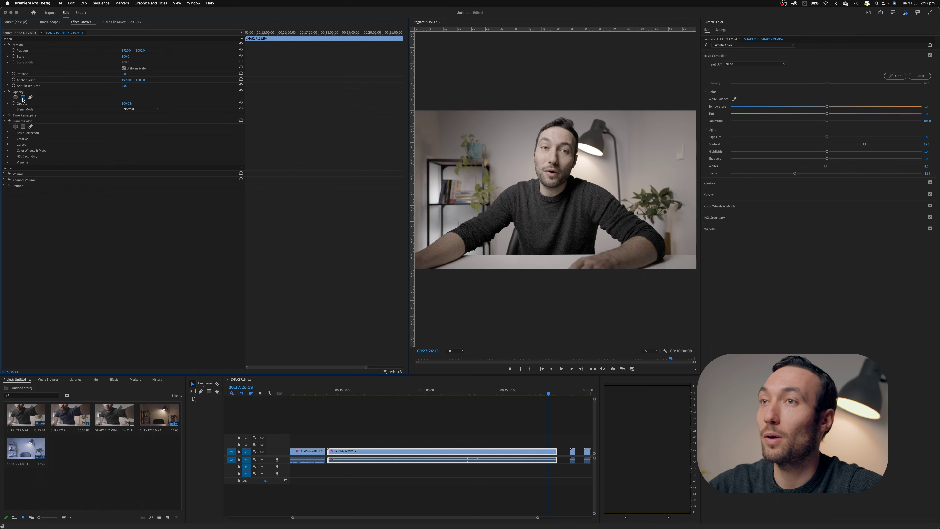
pyautogui.click(23, 97)
pyautogui.moveTo(547, 186); pyautogui.dragTo(550, 259)
pyautogui.moveTo(494, 225); pyautogui.dragTo(504, 258)
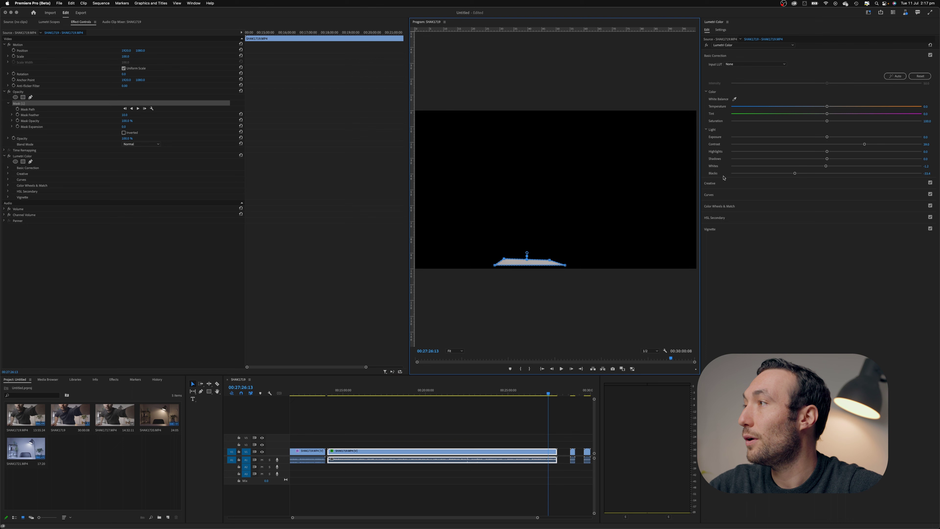
# Try a temperature of -100 on the masked desk area while viewing it in the RGB parade.
pyautogui.click(49, 22)
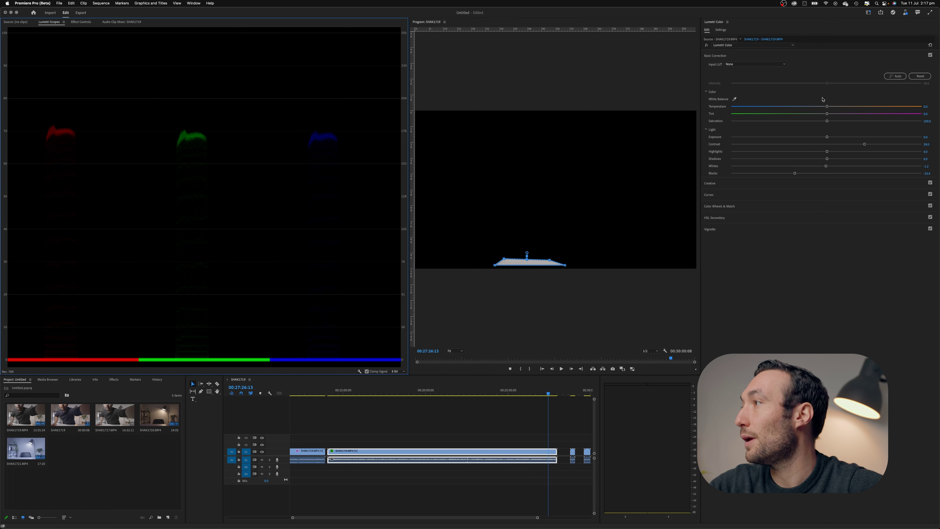
pyautogui.moveTo(826, 107); pyautogui.dragTo(731, 107)
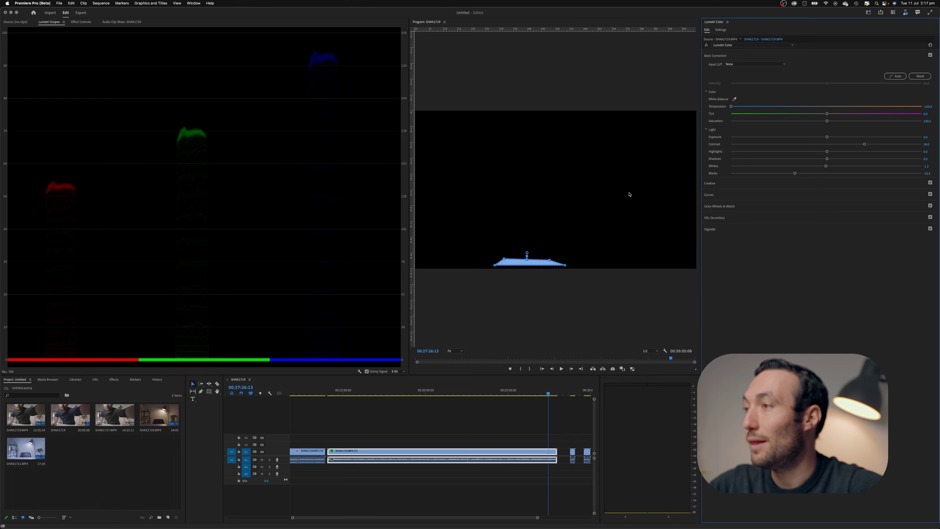
pyautogui.click(81, 22)
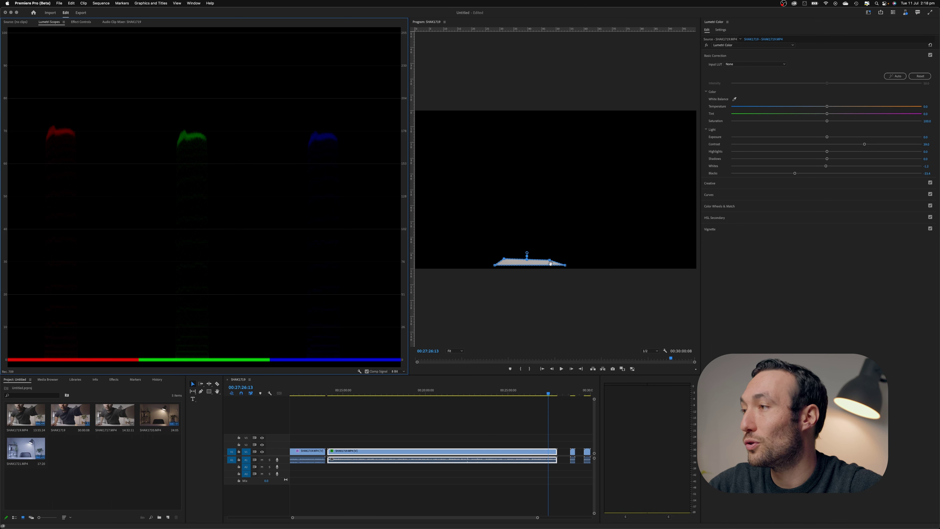
# Delete the opacity mask around the desk and bring the clip's scopes back into view.
pyautogui.click(81, 22)
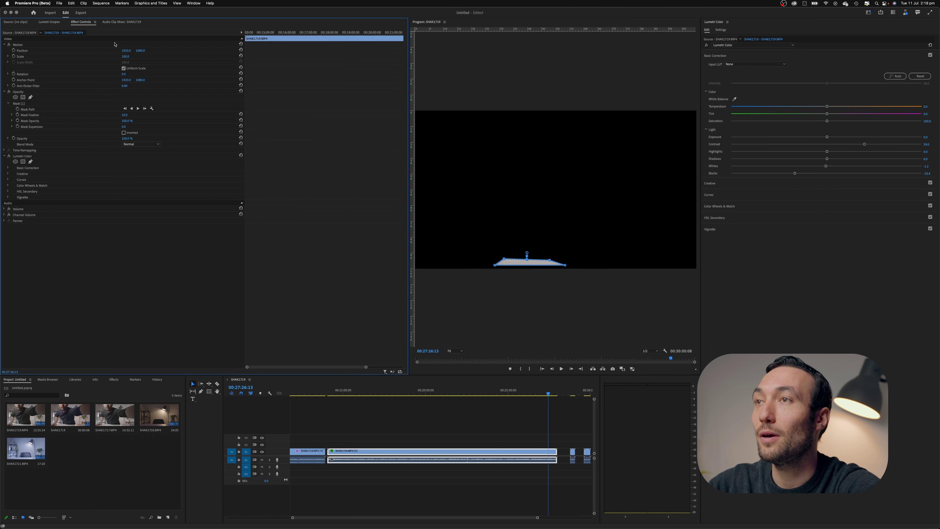
pyautogui.press('Delete')
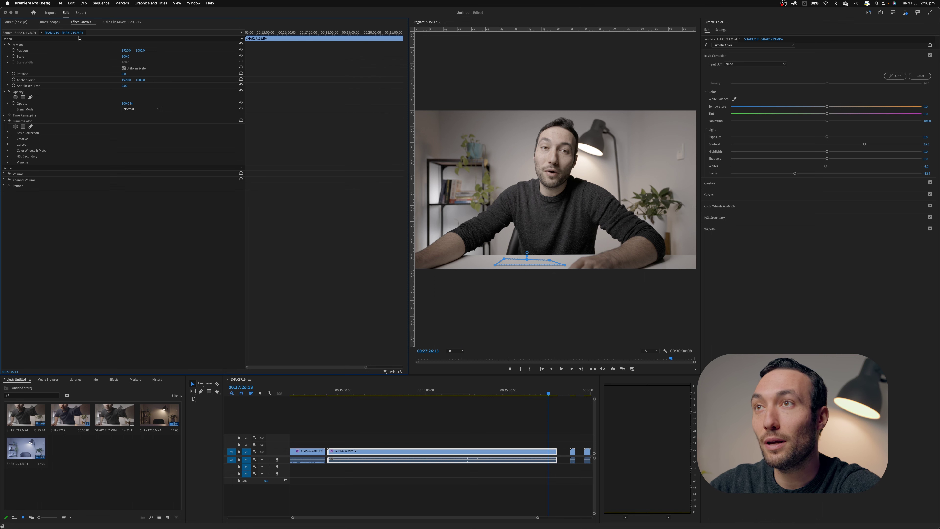
pyautogui.click(50, 22)
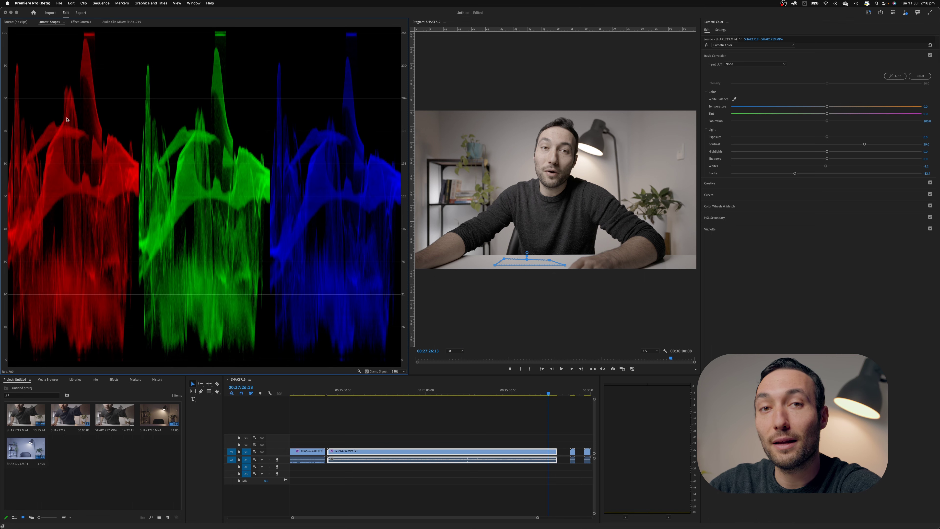
# Move the playhead to 00:26:54:00 and raise the clip's contrast to about 55.
pyautogui.click(539, 392)
pyautogui.moveTo(865, 144); pyautogui.dragTo(879, 144)
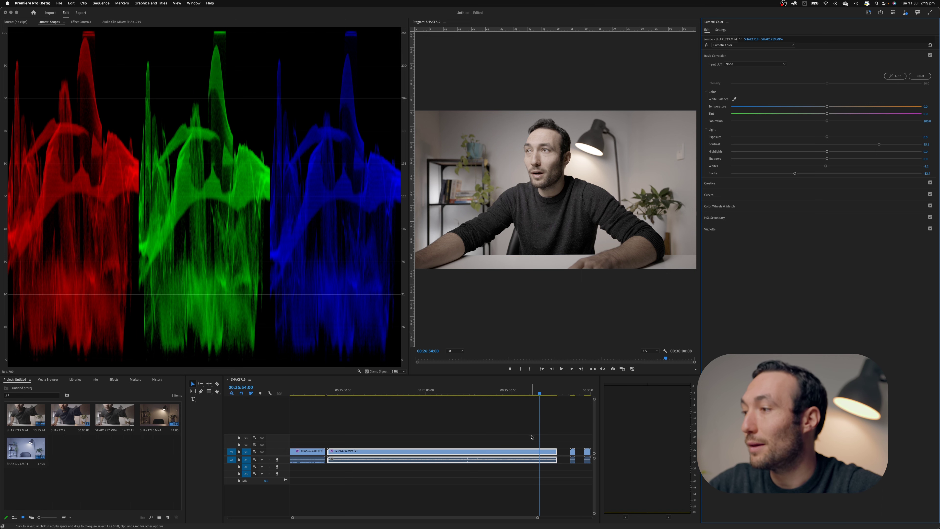
# Draw a closed four-point opacity mask around a narrow strip of the white desk in front of the person.
pyautogui.click(80, 21)
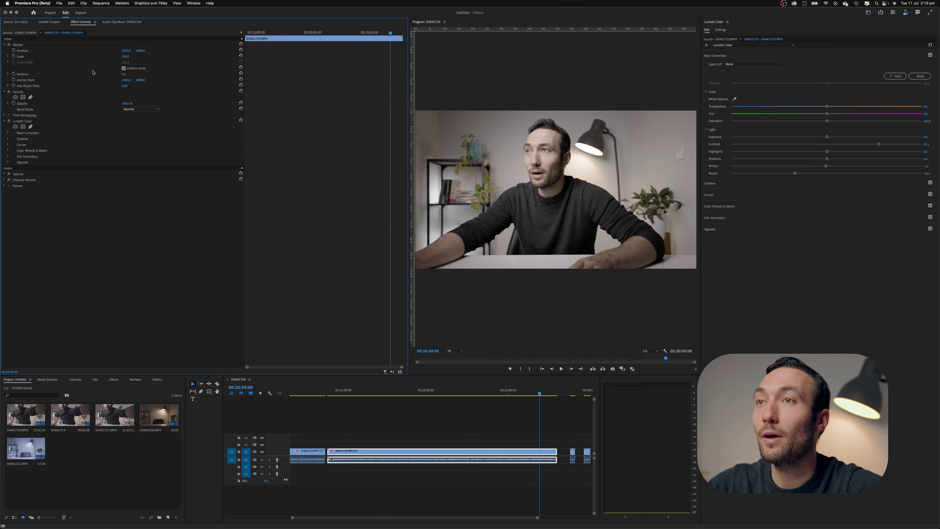
pyautogui.click(30, 97)
pyautogui.click(520, 259)
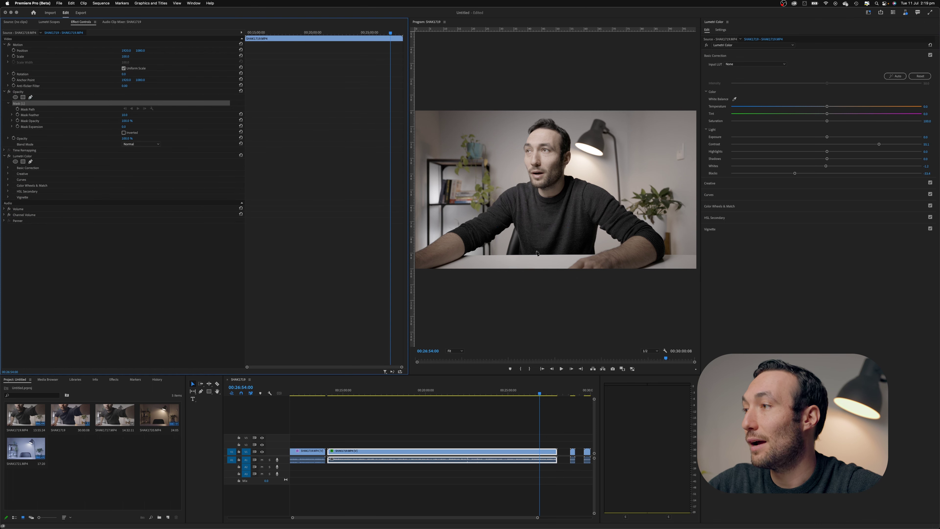
pyautogui.click(520, 257)
pyautogui.click(557, 260)
pyautogui.click(550, 265)
pyautogui.click(503, 265)
pyautogui.click(520, 258)
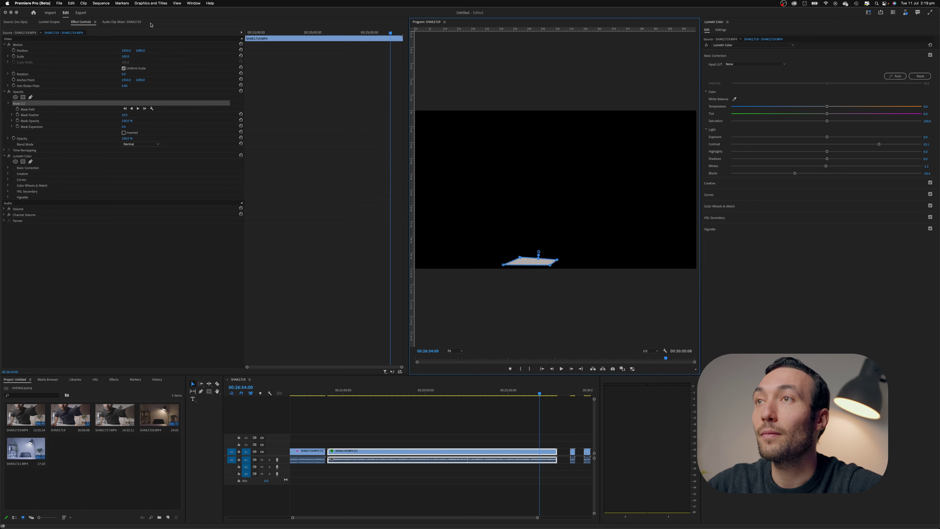
# Using the RGB parade, balance the masked desk area by setting the temperature to about -3.6 and the tint to about -1.8.
pyautogui.click(49, 22)
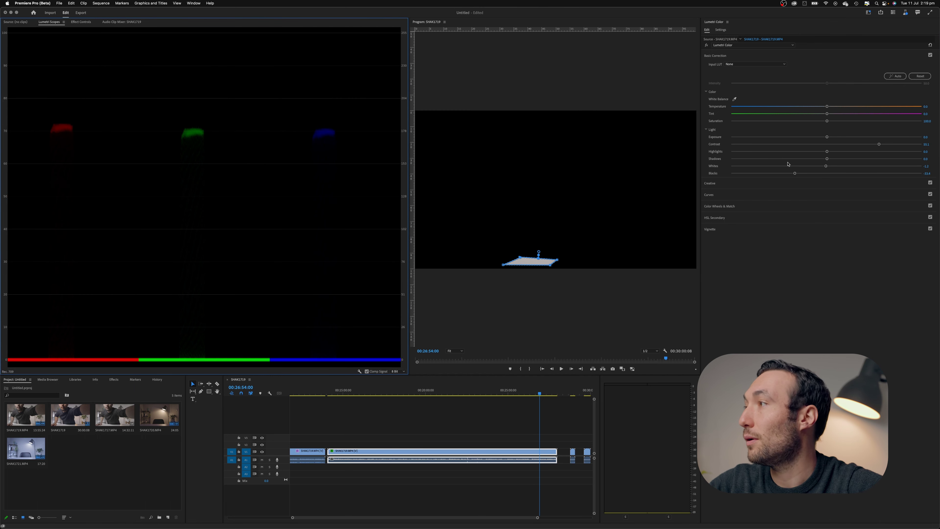
pyautogui.moveTo(827, 113); pyautogui.dragTo(825, 108)
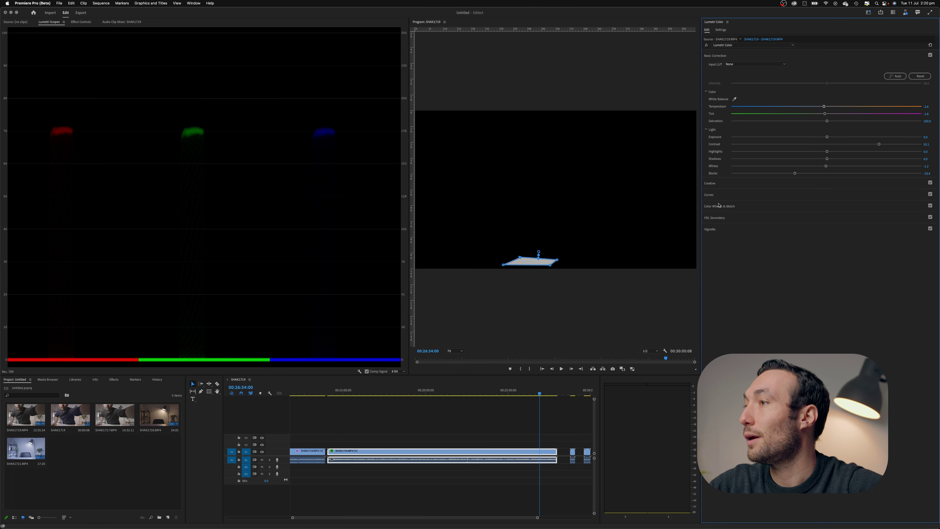
# Clear the white-desk opacity mask from the clip.
pyautogui.click(81, 22)
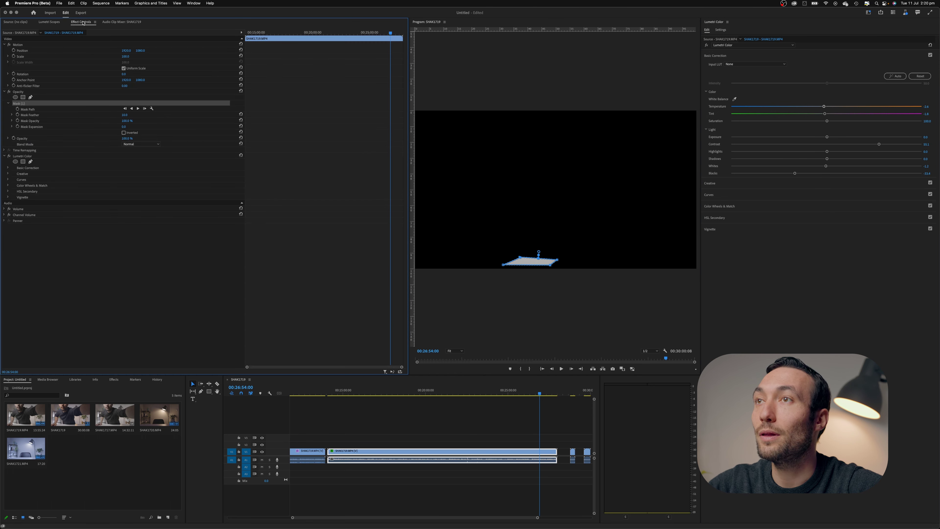
pyautogui.rightClick(31, 109)
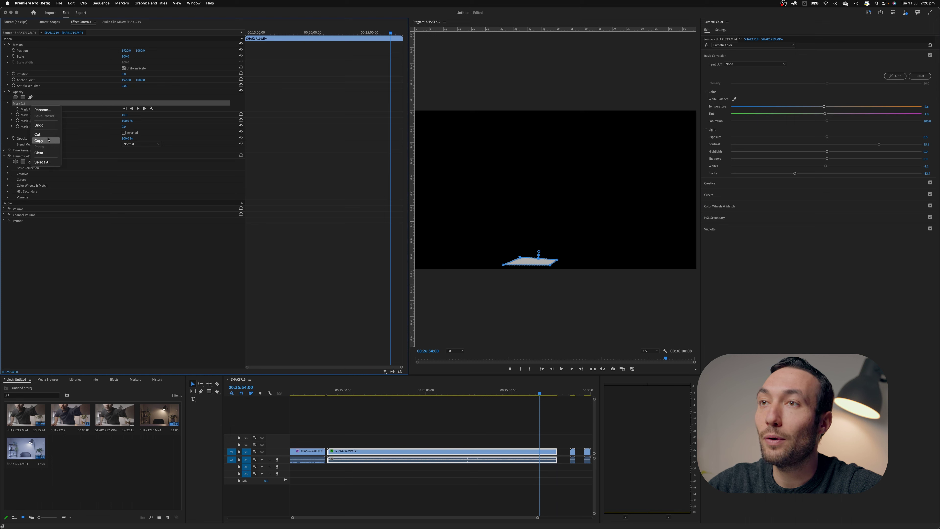
pyautogui.click(45, 153)
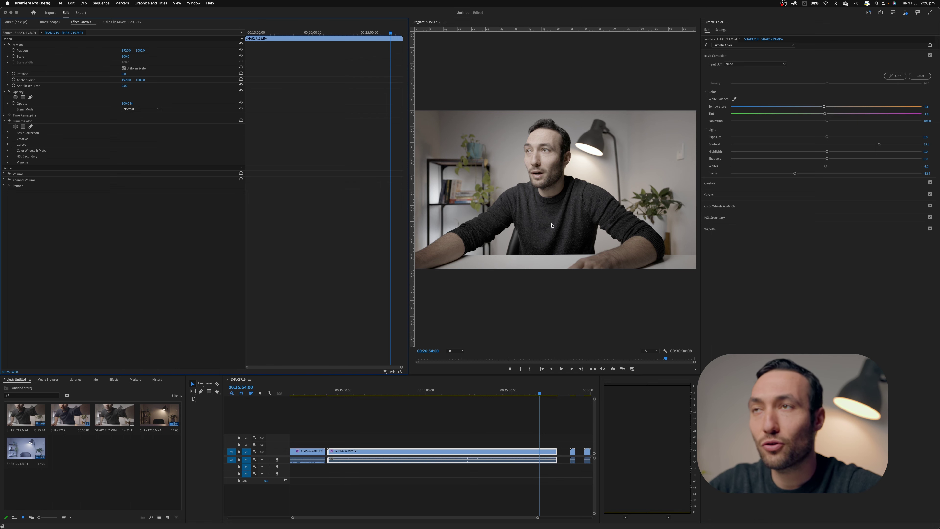
# Show the YUV vectorscope alongside the RGB parade in the scopes.
pyautogui.click(49, 21)
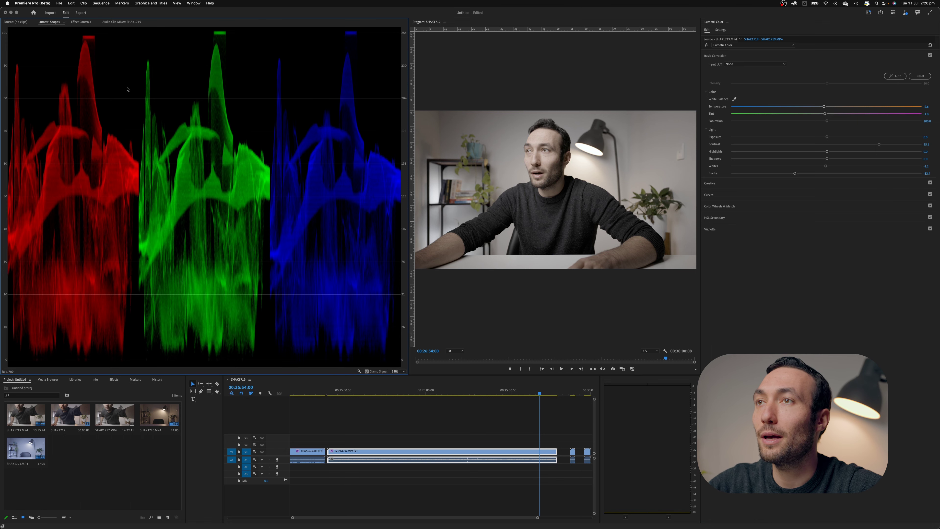
pyautogui.rightClick(118, 100)
pyautogui.click(126, 101)
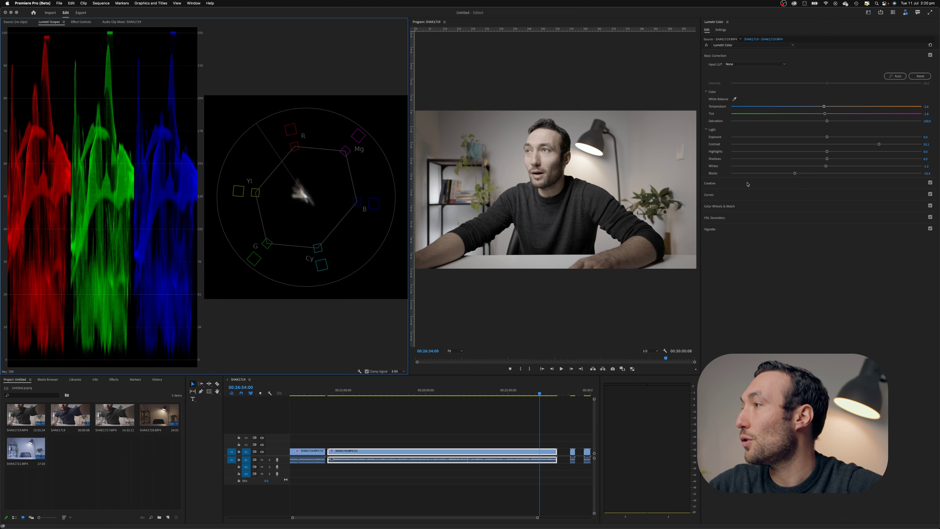
# Raise the clip's creative saturation to about 179 while monitoring the vectorscope.
pyautogui.click(716, 183)
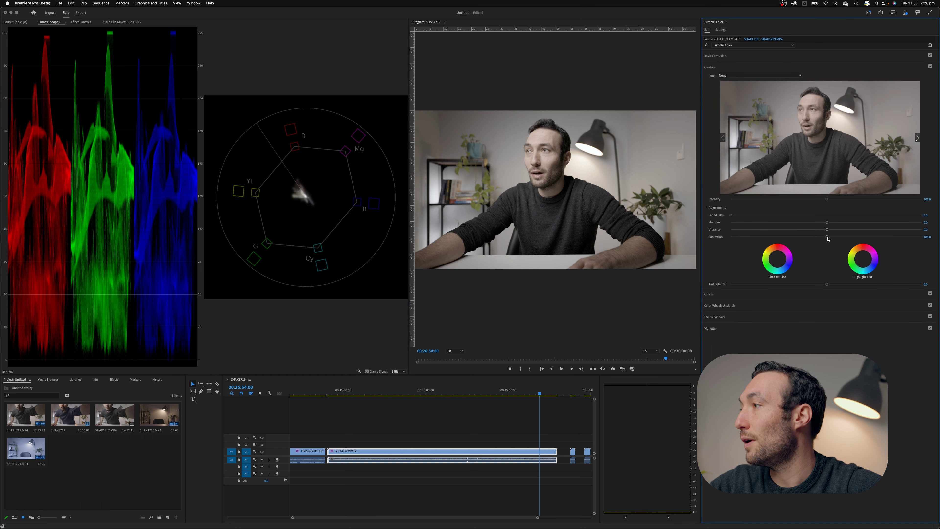
pyautogui.moveTo(828, 237)
pyautogui.mouseDown()
pyautogui.moveTo(918, 236)
pyautogui.moveTo(870, 236)
pyautogui.moveTo(914, 238)
pyautogui.moveTo(897, 238)
pyautogui.mouseUp()
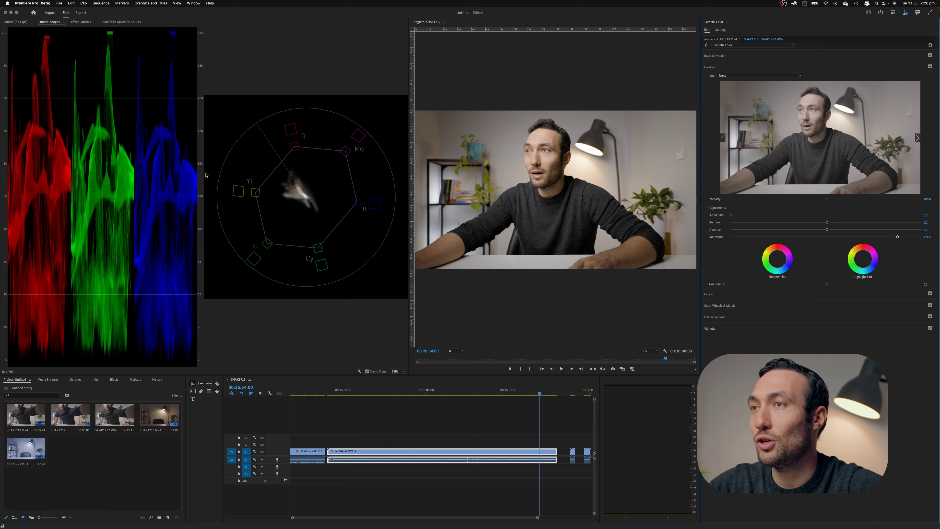
pyautogui.moveTo(897, 237); pyautogui.dragTo(834, 238)
pyautogui.moveTo(906, 242)
pyautogui.mouseDown()
pyautogui.moveTo(853, 240)
pyautogui.moveTo(902, 242)
pyautogui.mouseUp()
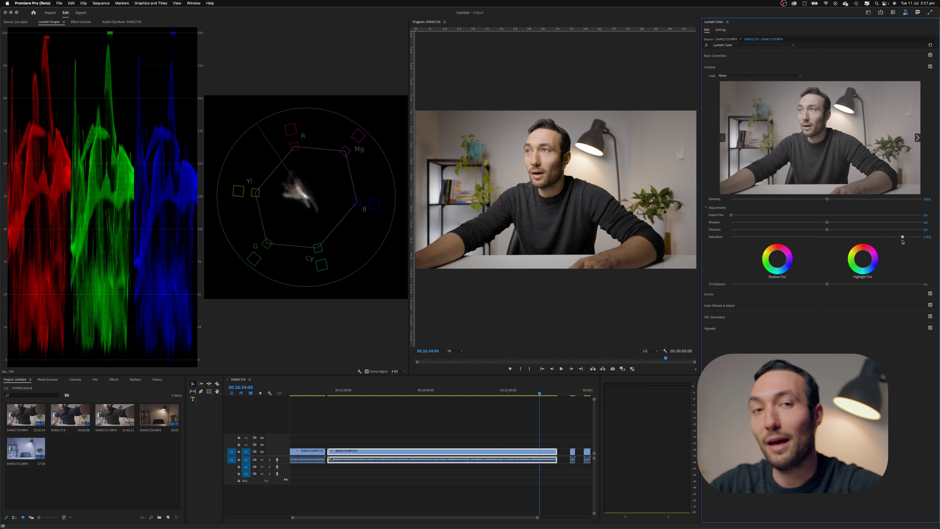
pyautogui.moveTo(903, 242); pyautogui.dragTo(902, 243)
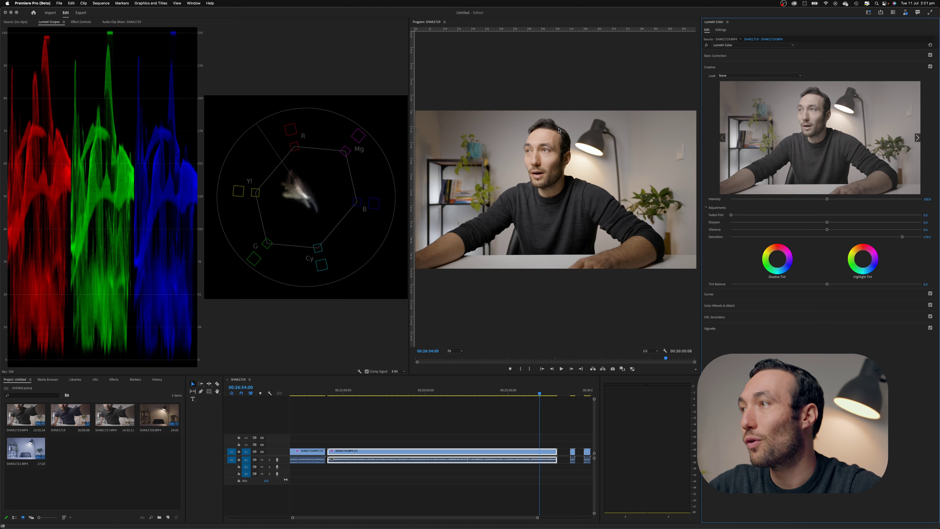
# Show the color wheels and draw a closed opacity mask around a small strip of the person's forehead.
pyautogui.click(738, 305)
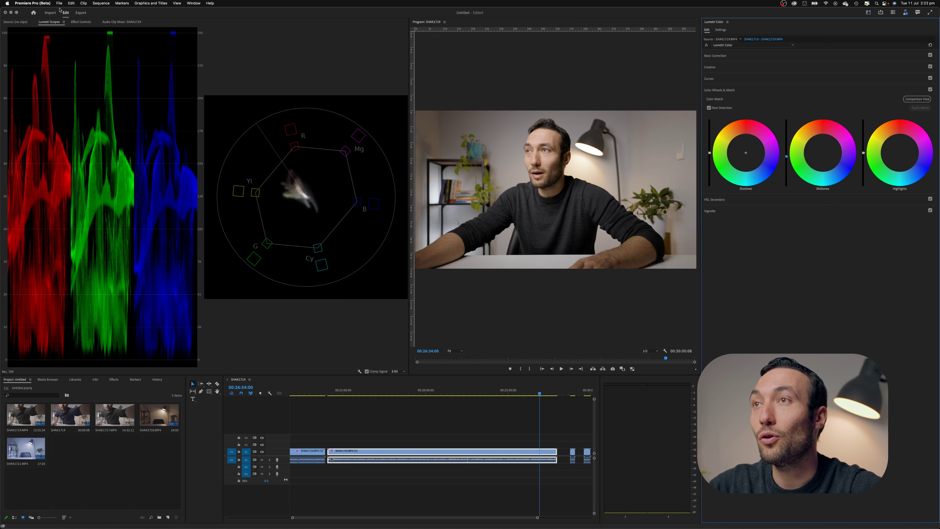
pyautogui.click(81, 22)
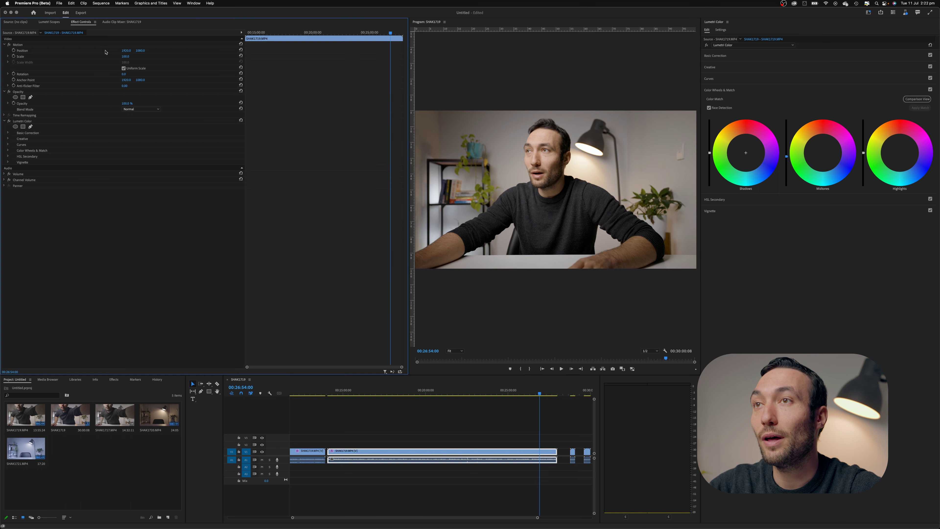
pyautogui.click(31, 97)
pyautogui.click(537, 134)
pyautogui.click(552, 135)
pyautogui.click(551, 141)
pyautogui.click(537, 139)
pyautogui.click(529, 139)
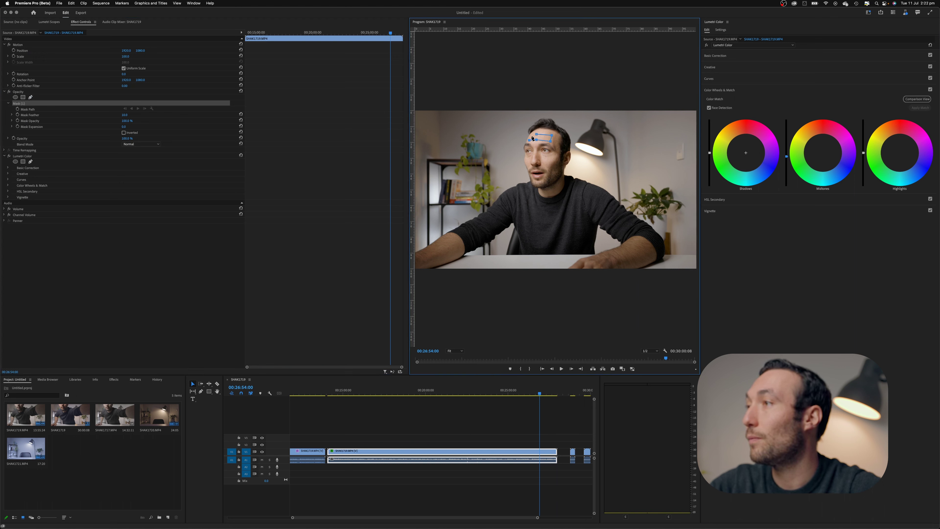
pyautogui.click(530, 139)
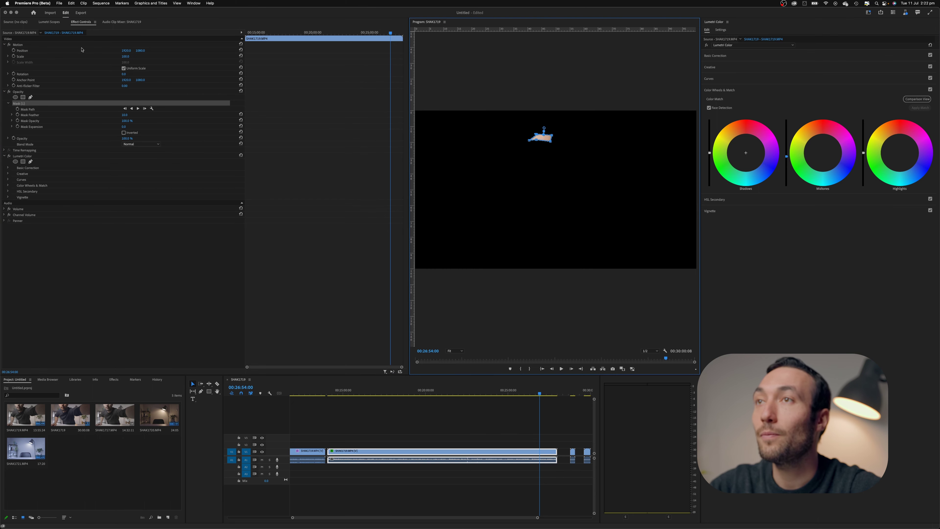
# Nudge the midtones luminance up slightly and hide the RGB parade, leaving only the vectorscope displayed.
pyautogui.hotkey('ctrl', 'shift', ',')
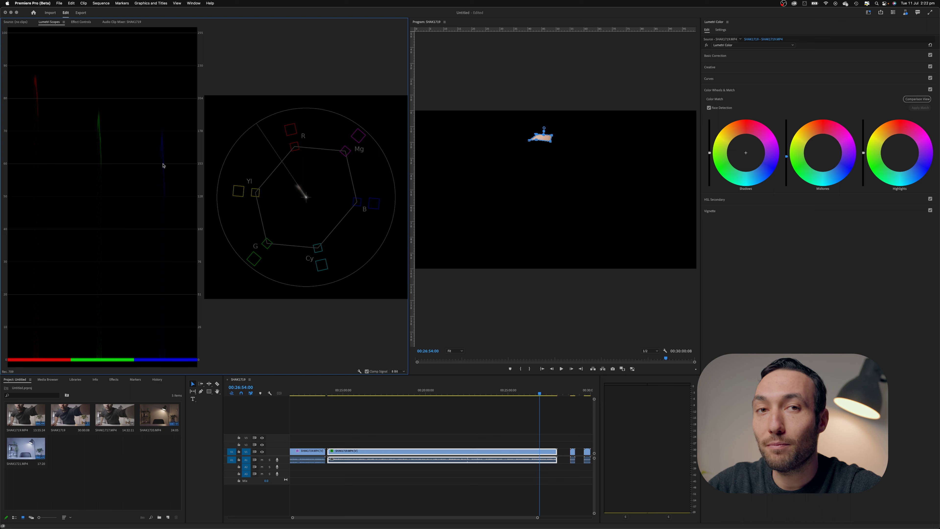
pyautogui.click(786, 157)
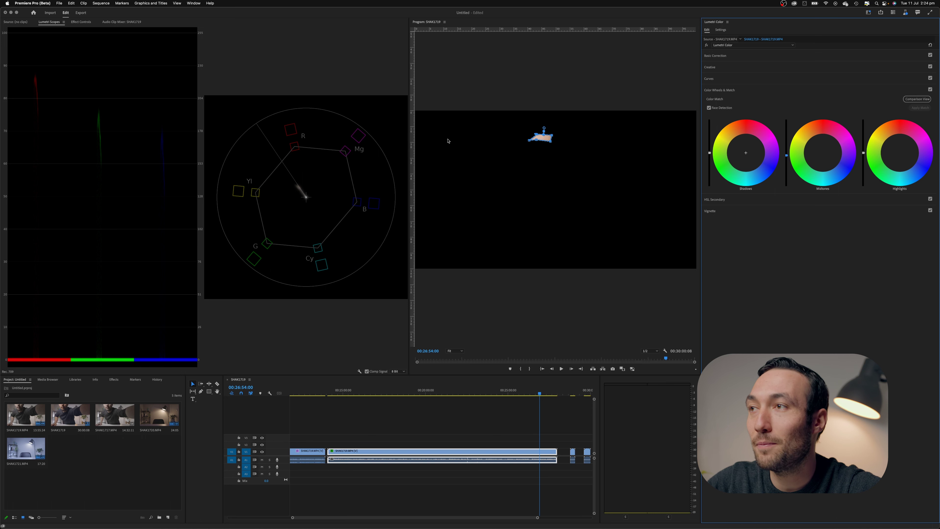
pyautogui.rightClick(276, 166)
pyautogui.click(299, 184)
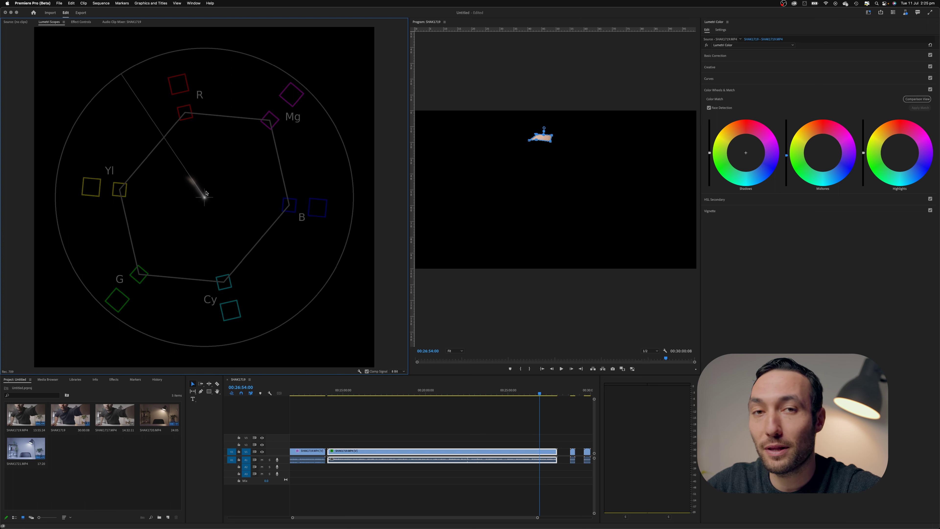
# Try pushing the midtones toward green and yellow while viewing the masked skin in the vectorscope, and reset the midtones wheel.
pyautogui.click(823, 154)
pyautogui.click(81, 21)
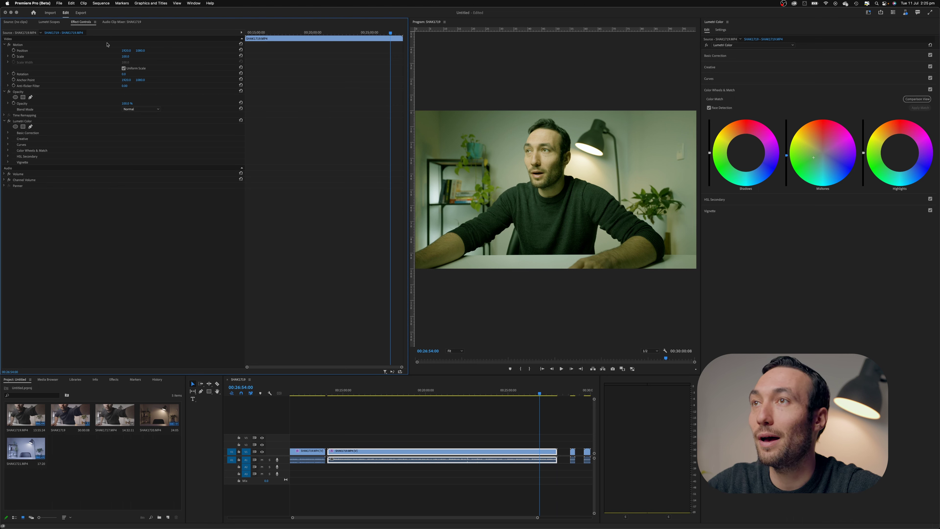
pyautogui.press('super+z')
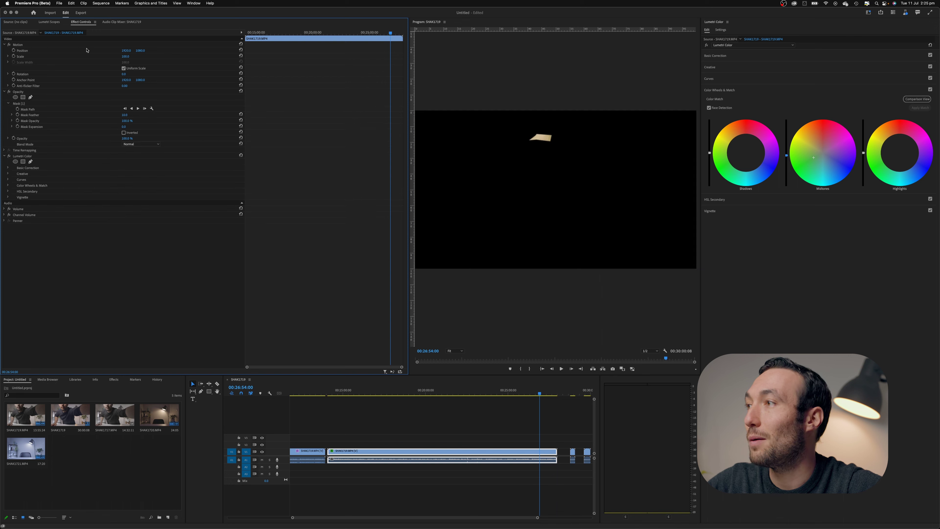
pyautogui.click(55, 22)
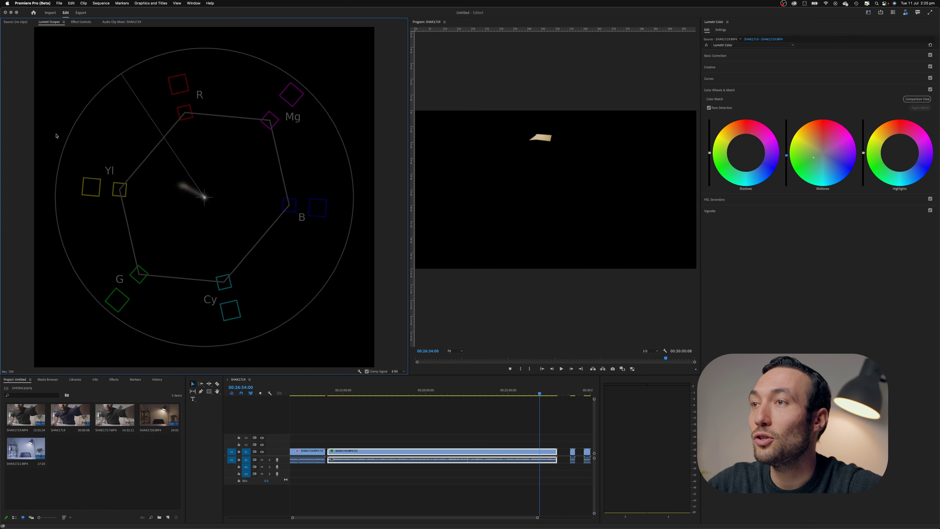
pyautogui.click(816, 154)
pyautogui.moveTo(815, 155); pyautogui.dragTo(809, 141)
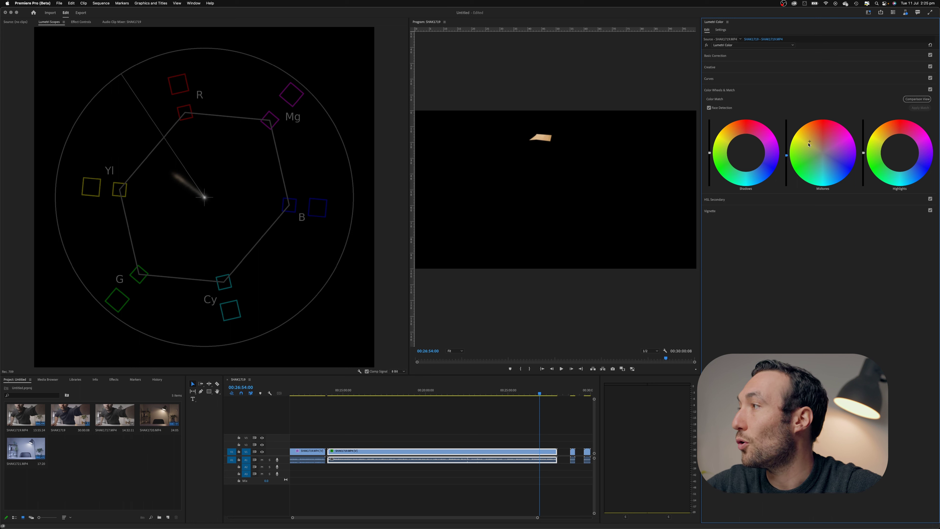
pyautogui.doubleClick(817, 144)
# Shift the midtones very slightly toward red-magenta, checking the masked forehead against the vectorscope's skin tone line.
pyautogui.click(225, 182)
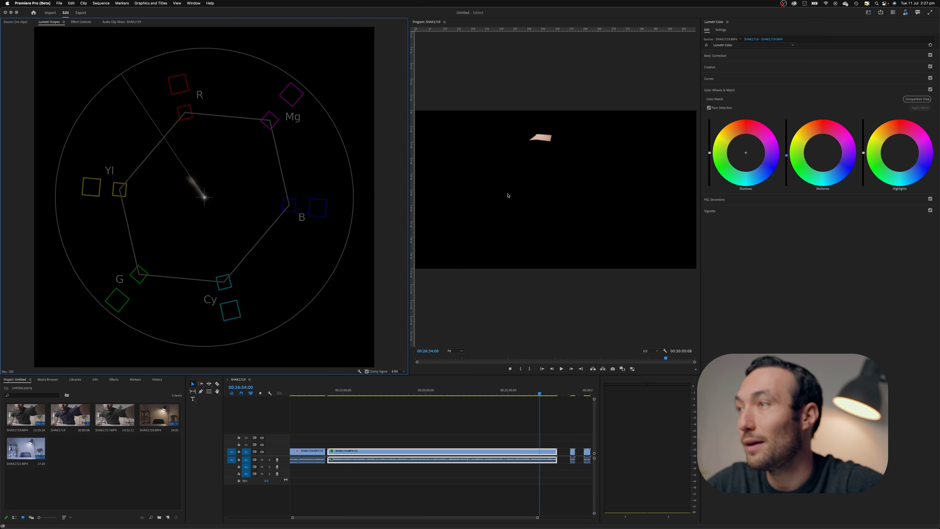
pyautogui.click(824, 154)
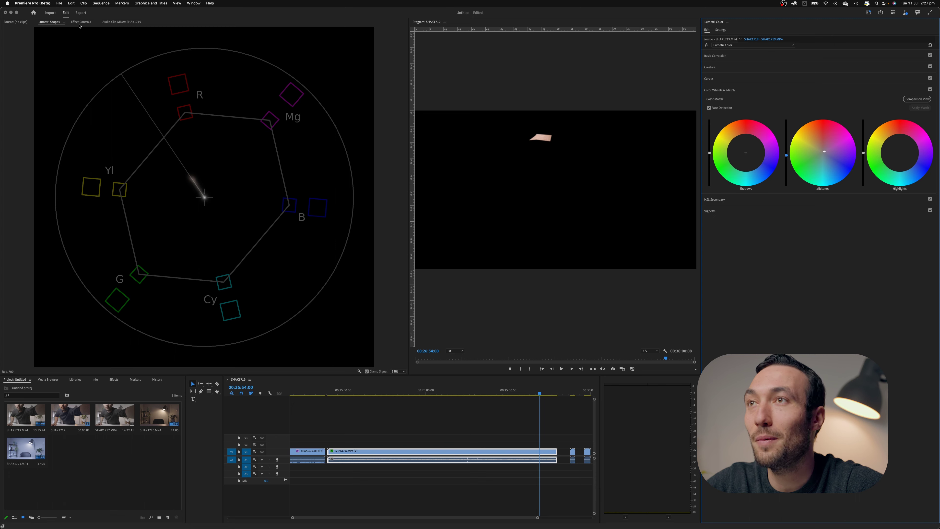
pyautogui.click(80, 23)
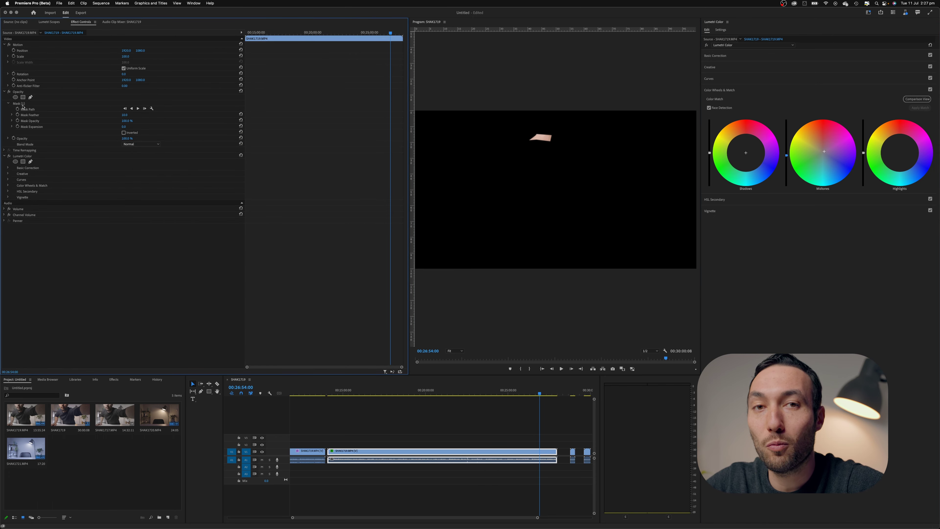
pyautogui.click(53, 23)
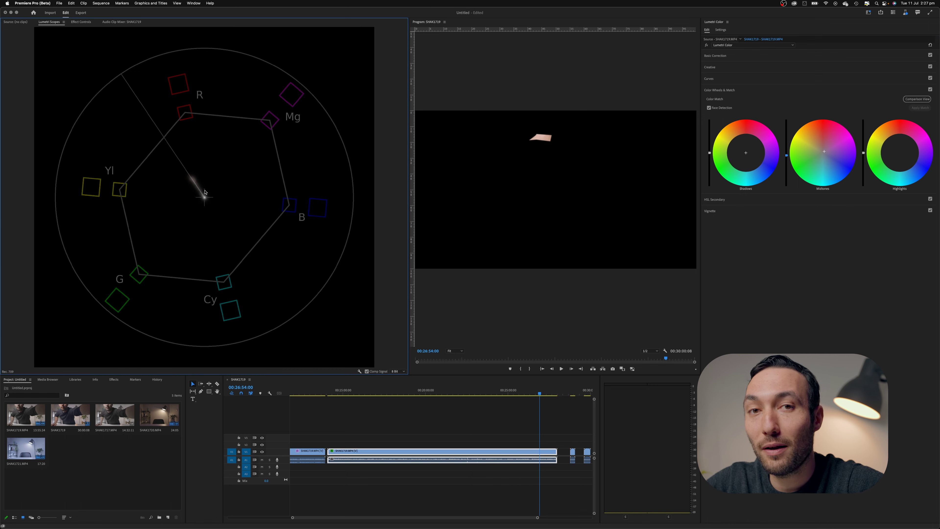
# Delete the forehead opacity mask to restore the full picture.
pyautogui.click(73, 23)
pyautogui.click(22, 104)
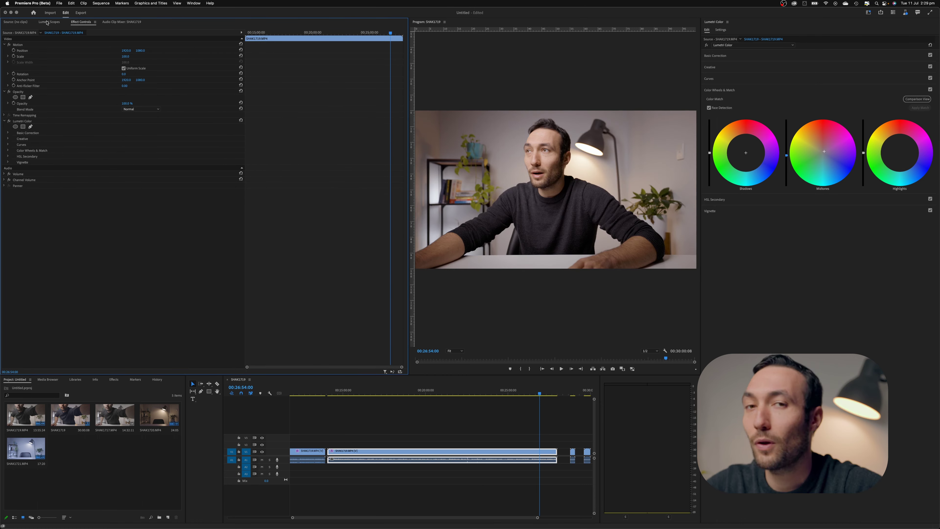
# Return to the scopes and add the RGB parade next to the vectorscope.
pyautogui.click(48, 23)
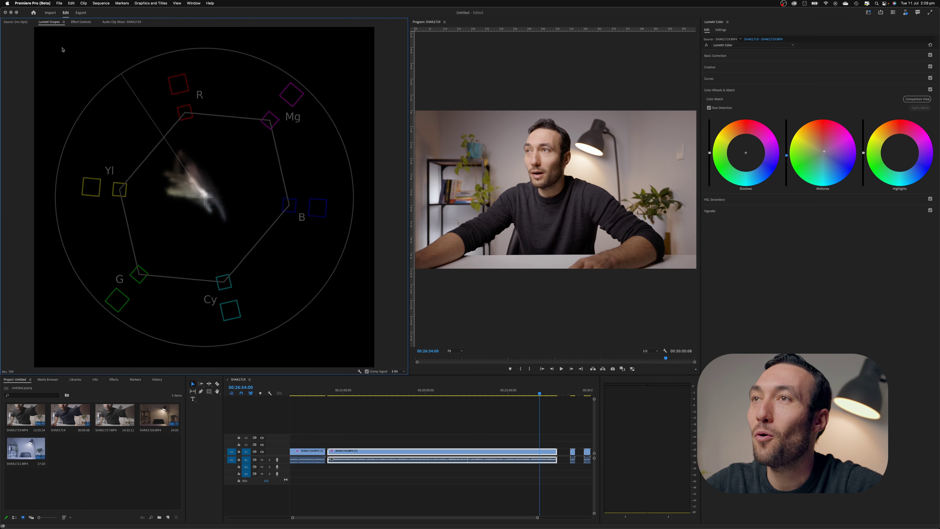
pyautogui.rightClick(62, 49)
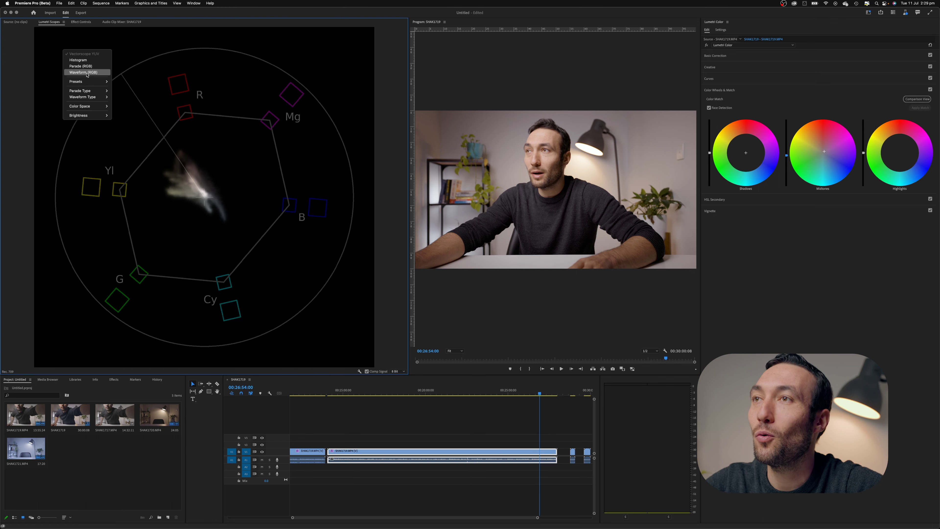
pyautogui.click(77, 73)
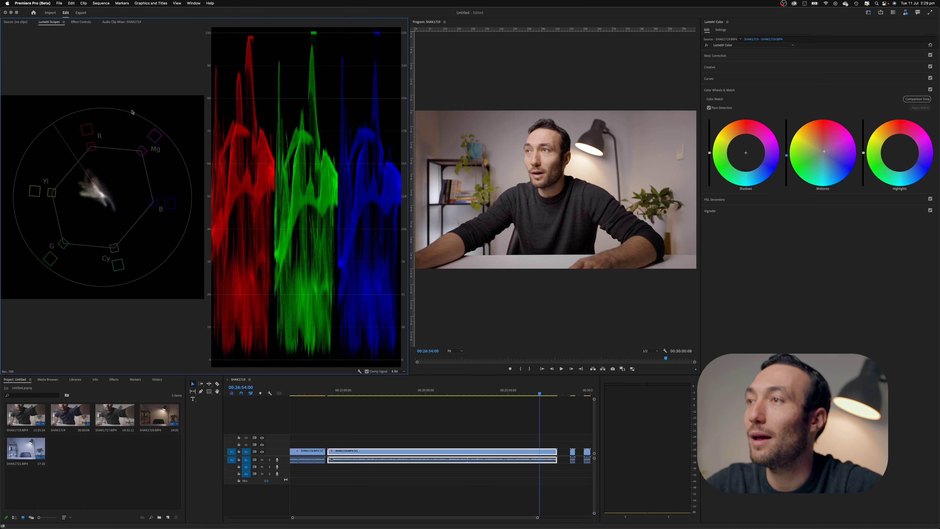